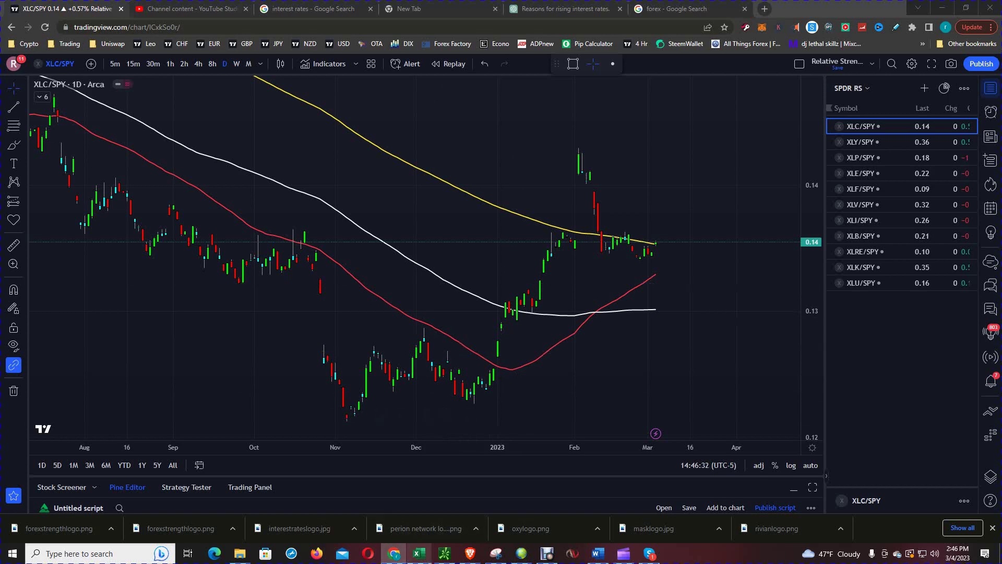
# Step: Switch from the TradingView XLC/SPY chart to the Excel workbook's Moving Average Ranking sheet
pyautogui.click(418, 553)
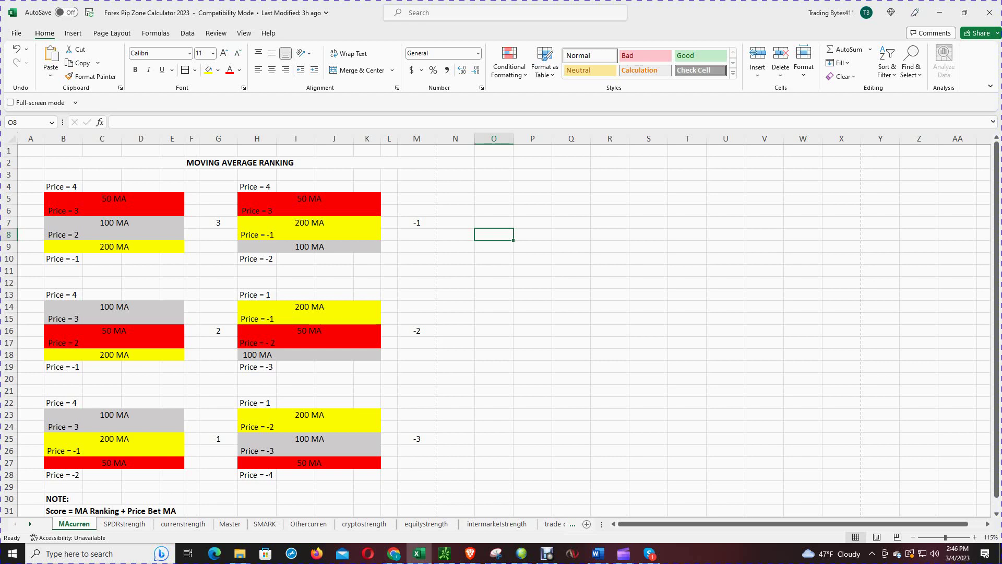
# Step: Move to the SPDRstrength sheet and review its list of eleven sector ETFs
pyautogui.hotkey('ctrl', 'pagedown')
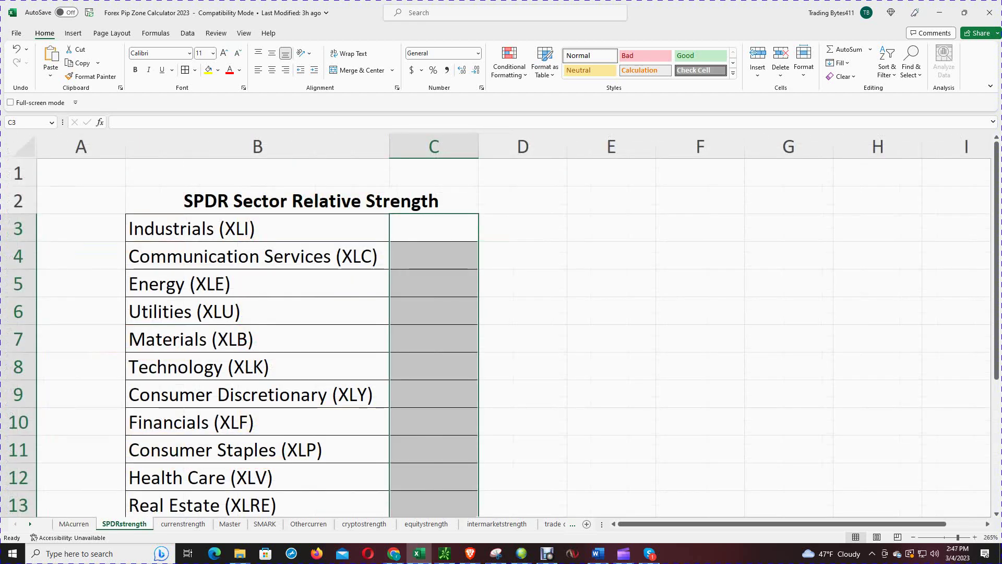
pyautogui.scroll(-1, 501, 324)
pyautogui.scroll(1, 501, 323)
pyautogui.scroll(-1, 501, 324)
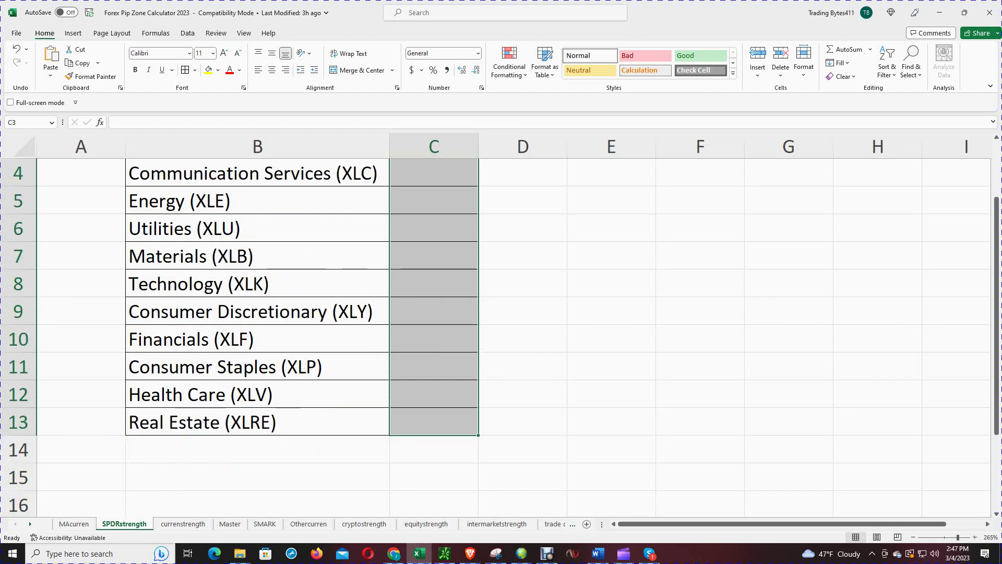
pyautogui.scroll(1, 501, 323)
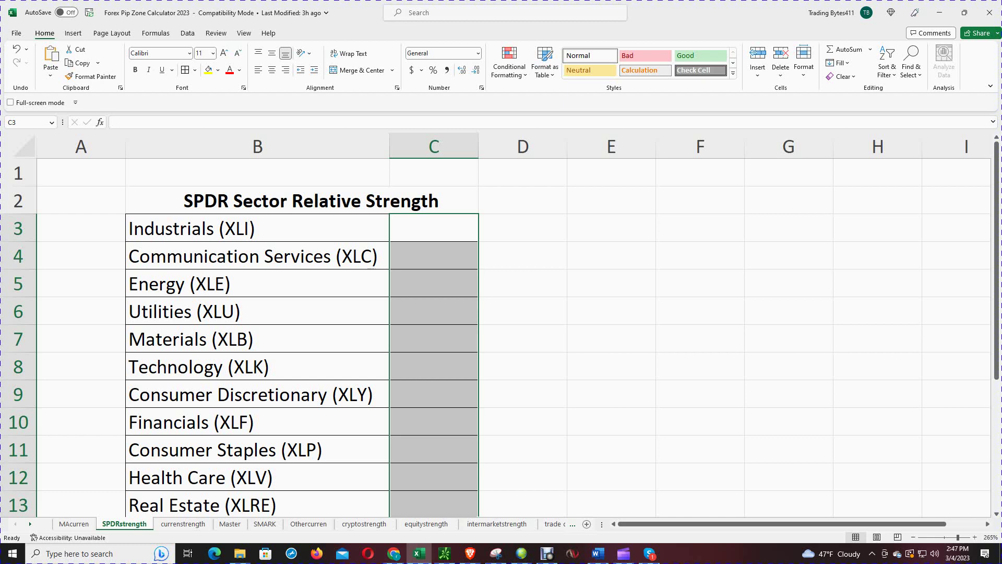
# Step: Bring TradingView forward and reposition the XLC/SPY chart to show recent candles
pyautogui.moveTo(394, 553)
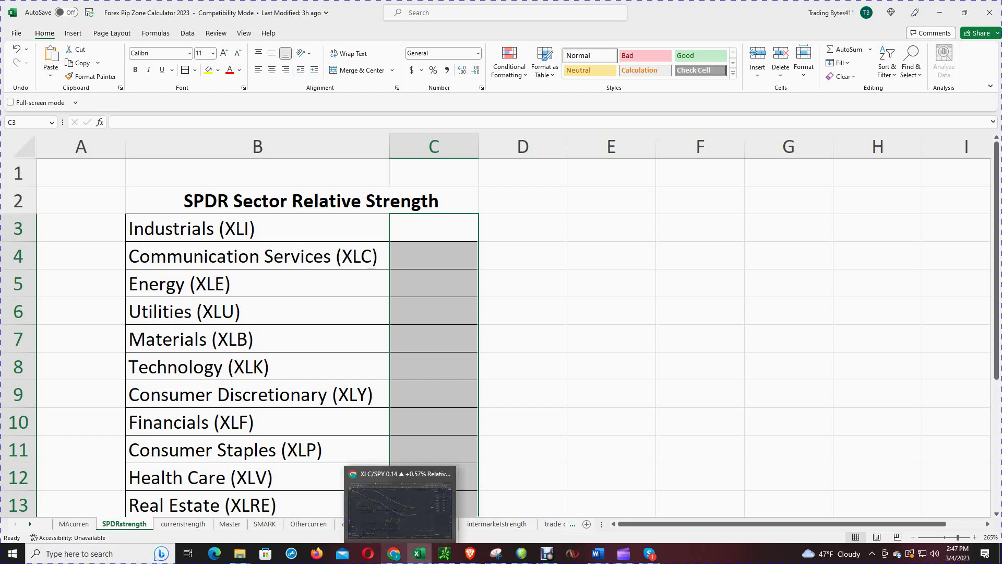
pyautogui.click(402, 502)
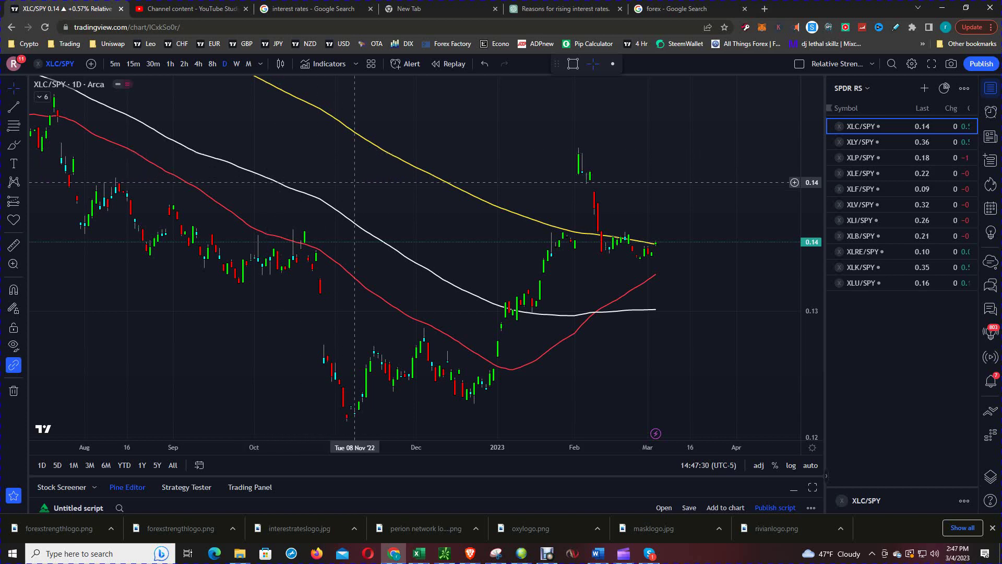
pyautogui.scroll(2, 812, 312)
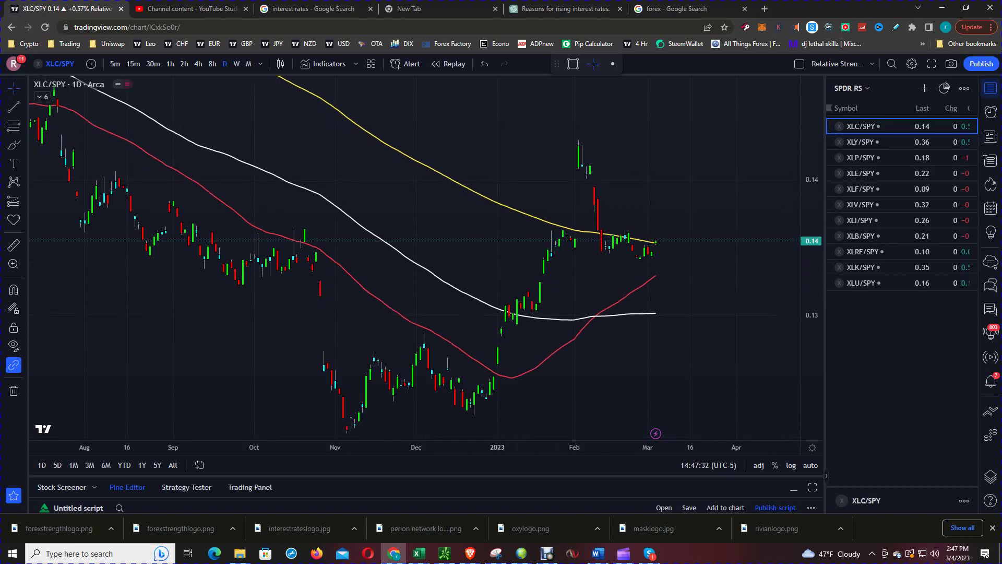
pyautogui.moveTo(720, 278); pyautogui.dragTo(723, 293)
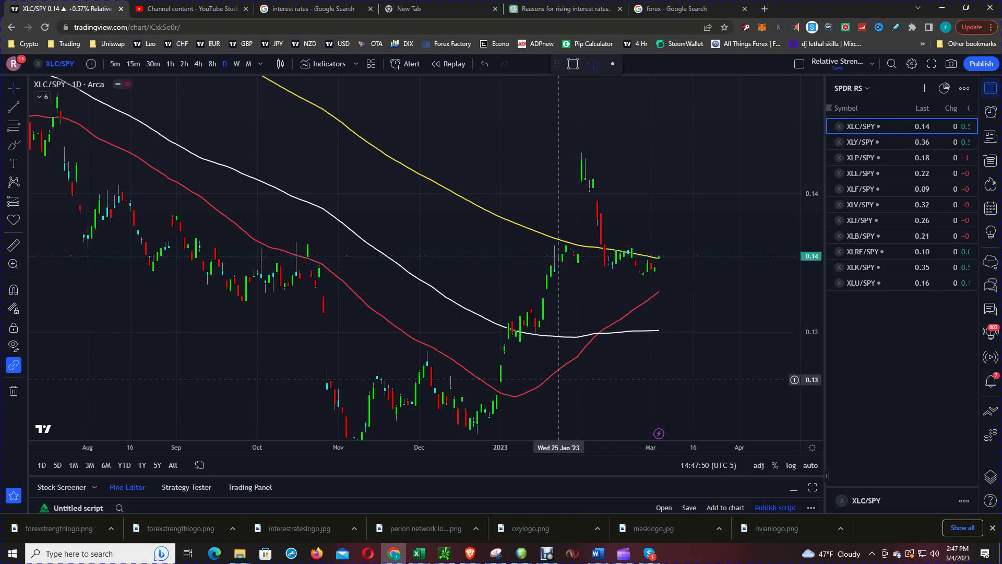
# Step: Check the MAcurren ranking reference, then score Communication Services (XLC) -1 in cell C4
pyautogui.click(419, 553)
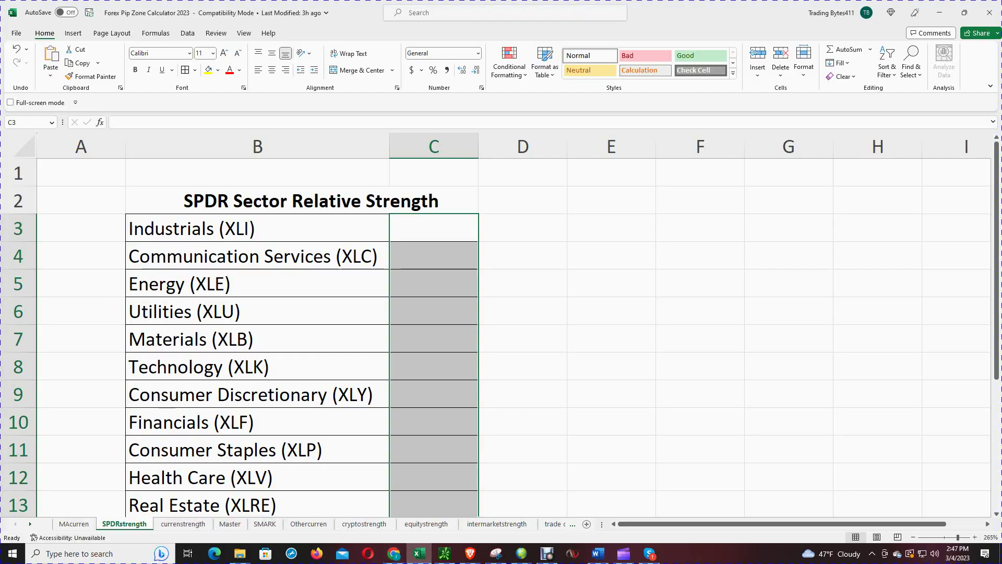
pyautogui.click(73, 524)
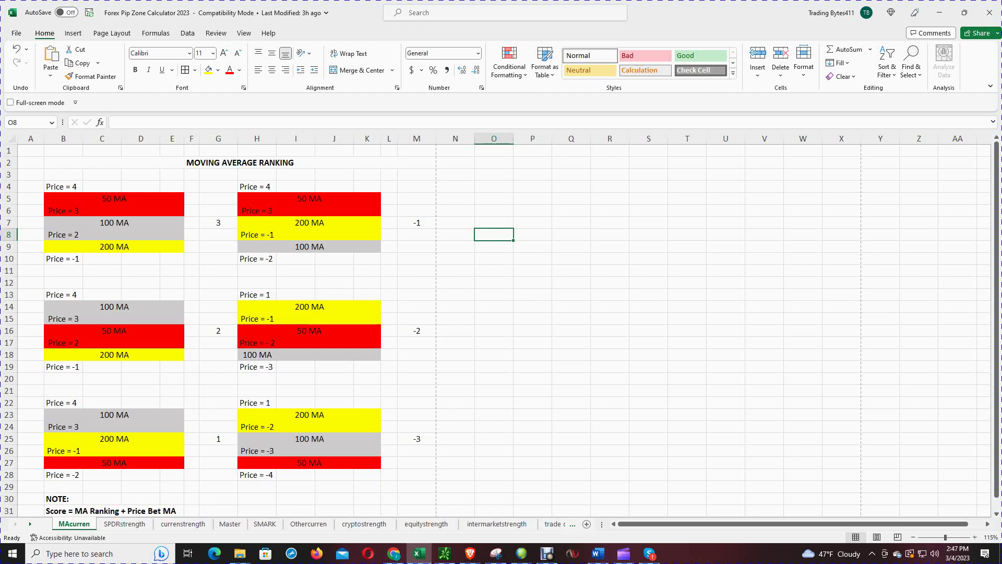
pyautogui.click(124, 524)
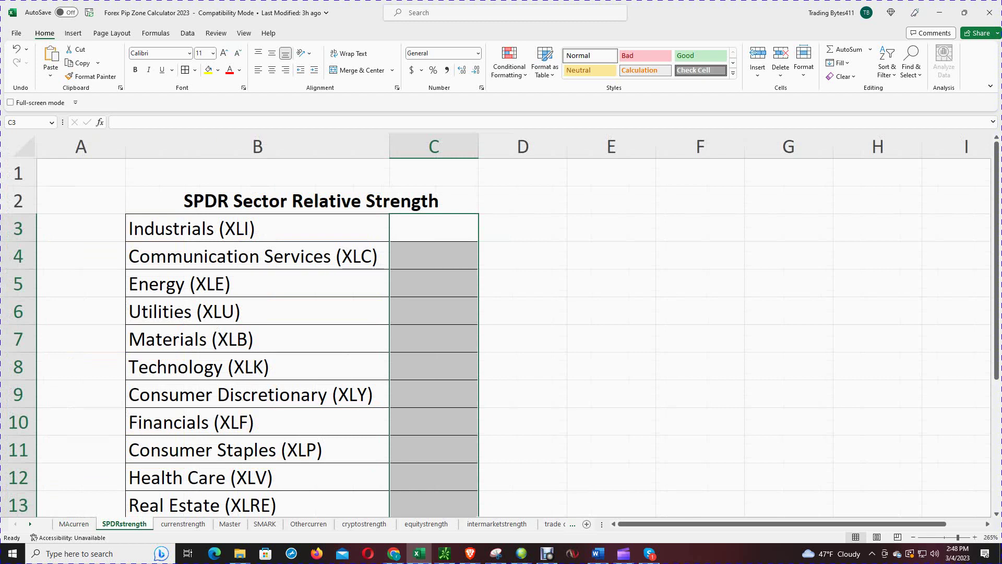
pyautogui.click(434, 255)
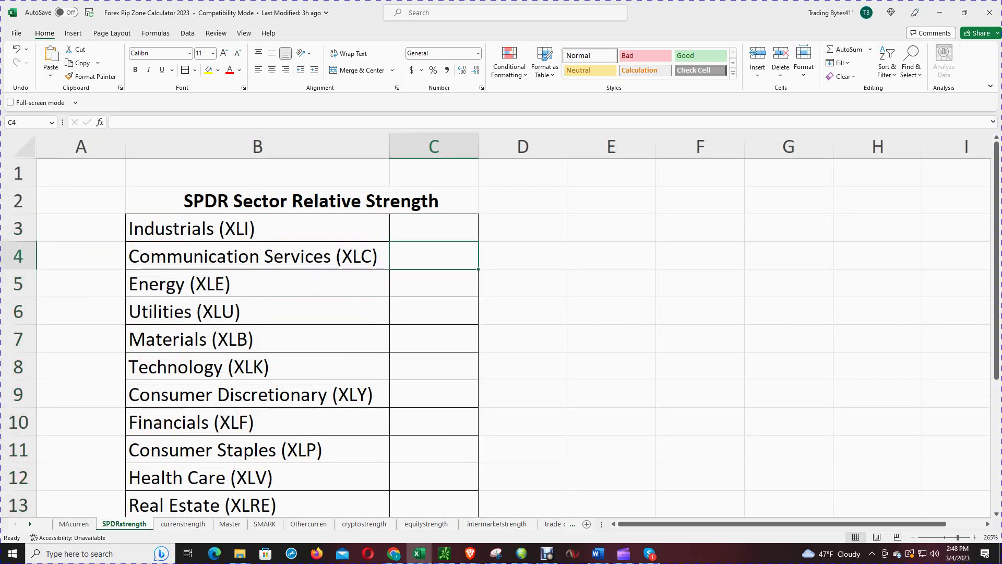
pyautogui.write('-1')
pyautogui.press('Return')
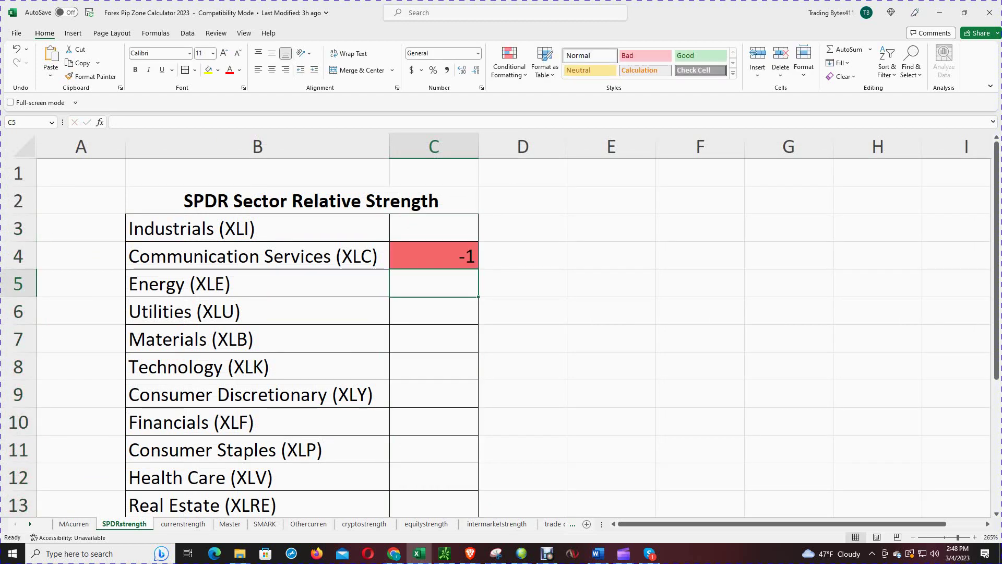
pyautogui.click(394, 553)
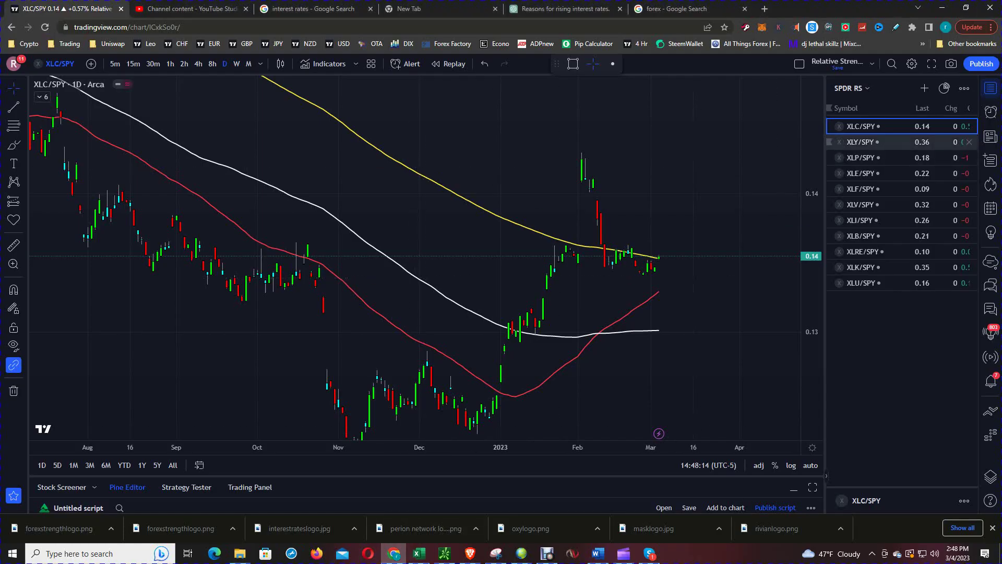
# Step: Load the XLY/SPY chart, then consult Excel's Moving Average Ranking reference sheet
pyautogui.click(887, 142)
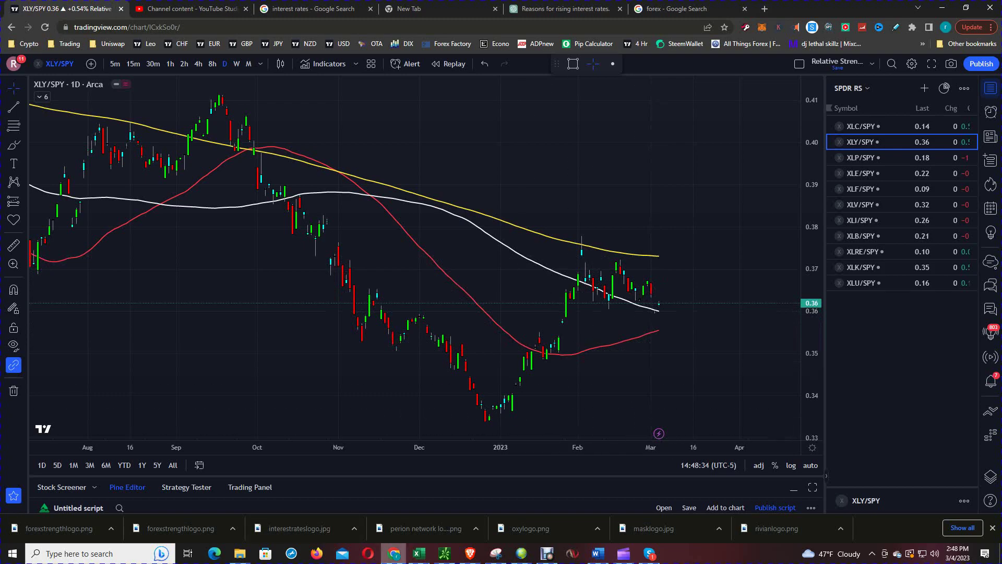
pyautogui.click(419, 554)
pyautogui.click(74, 524)
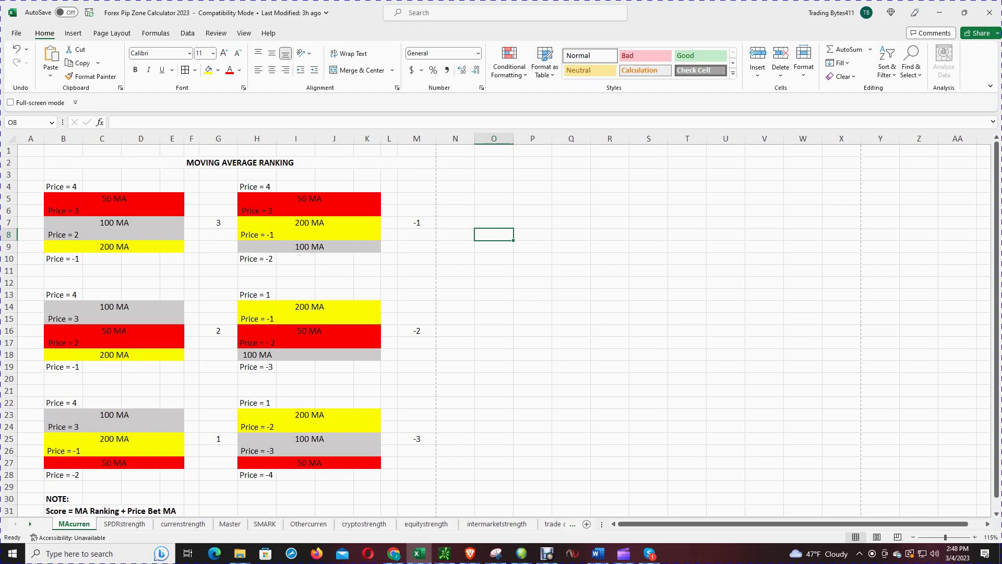
# Step: Score Consumer Discretionary (XLY) -5 in cell C9, then load the XLP/SPY chart
pyautogui.click(124, 523)
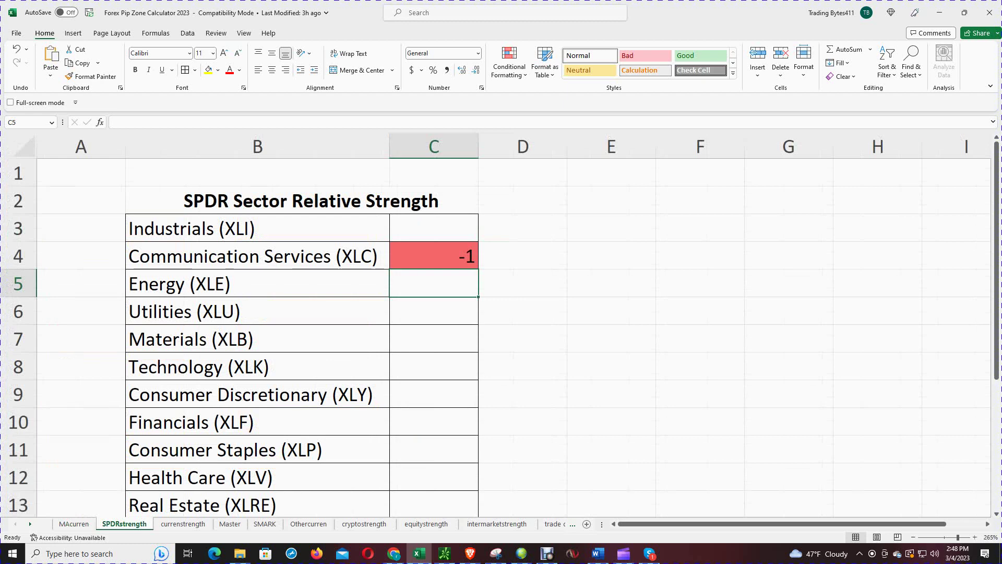
pyautogui.click(433, 393)
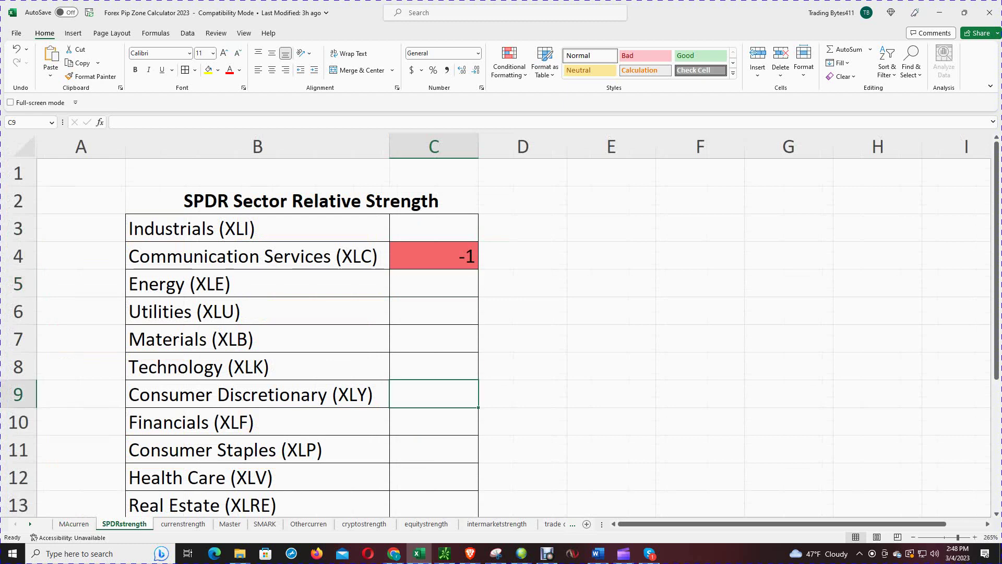
pyautogui.write('-5')
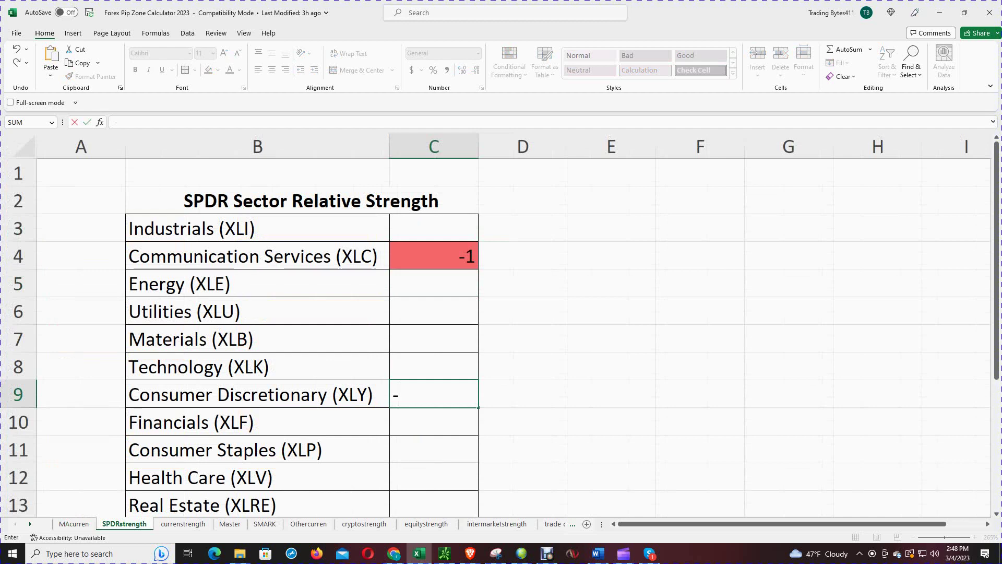
pyautogui.press('Return')
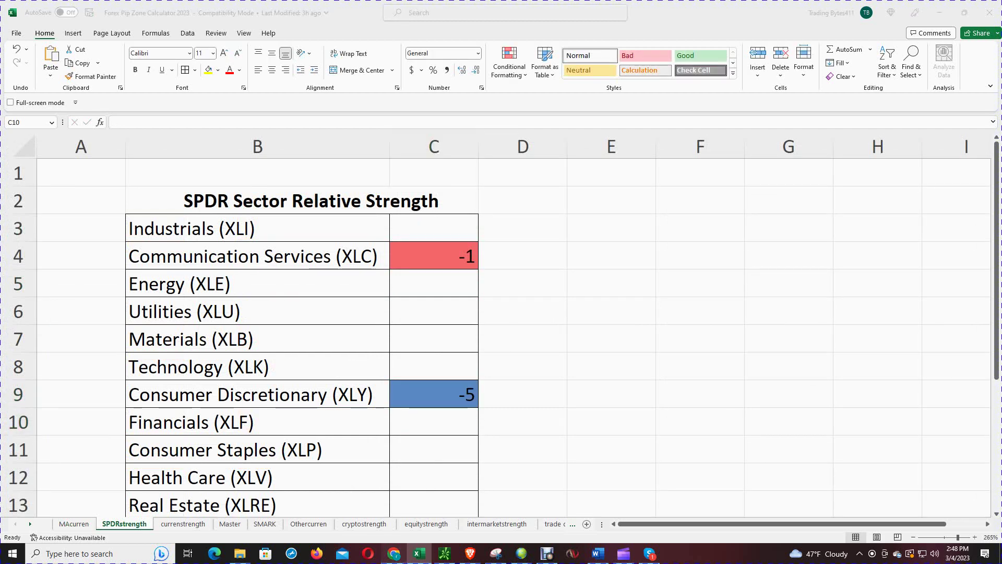
pyautogui.click(394, 553)
pyautogui.click(861, 157)
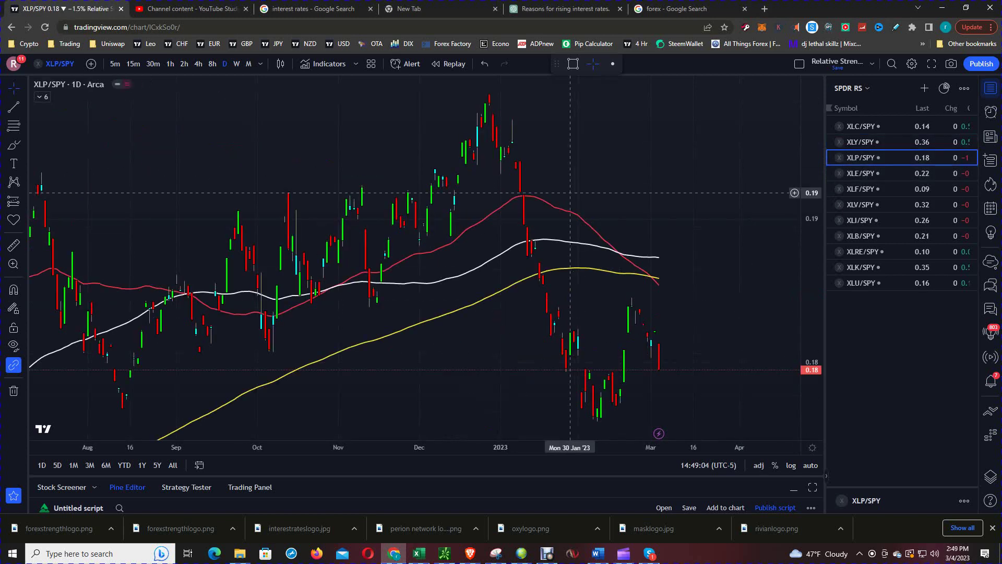
# Step: Shift the XLP/SPY chart to show recent candles below all three moving averages
pyautogui.moveTo(709, 250); pyautogui.dragTo(709, 245)
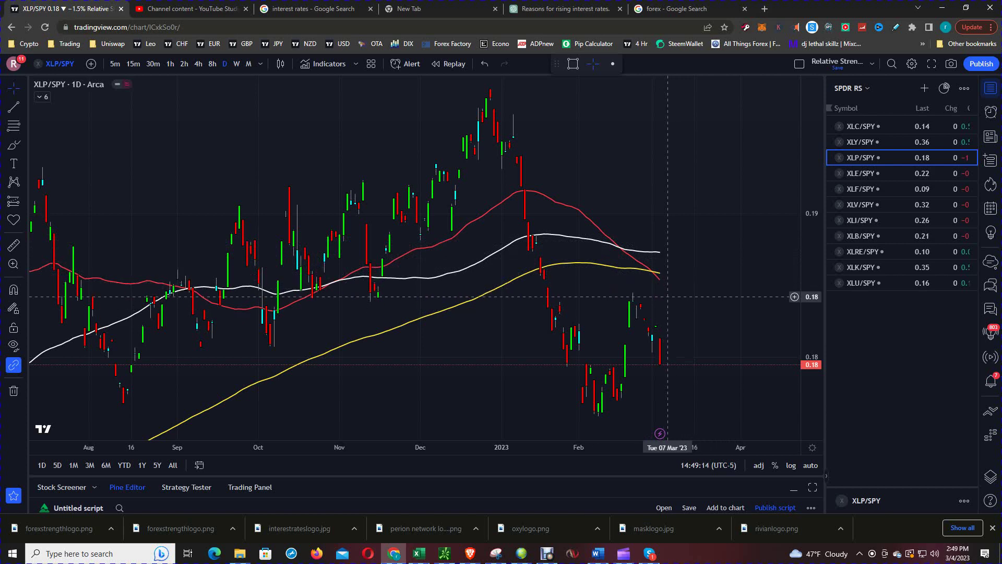
# Step: Consult the MAcurren ranking reference, then score Consumer Staples (XLP) -1 in cell C11
pyautogui.click(418, 553)
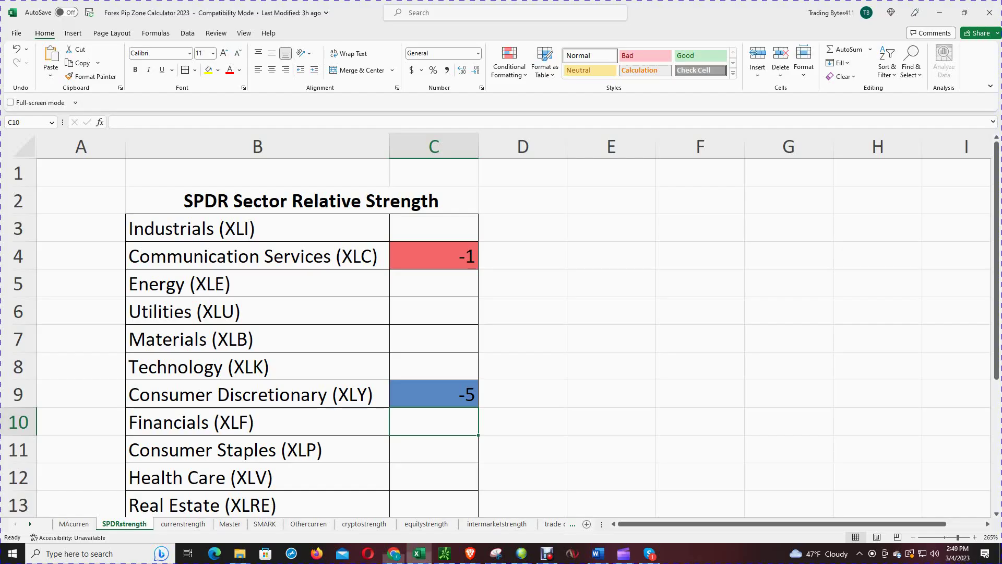
pyautogui.click(74, 524)
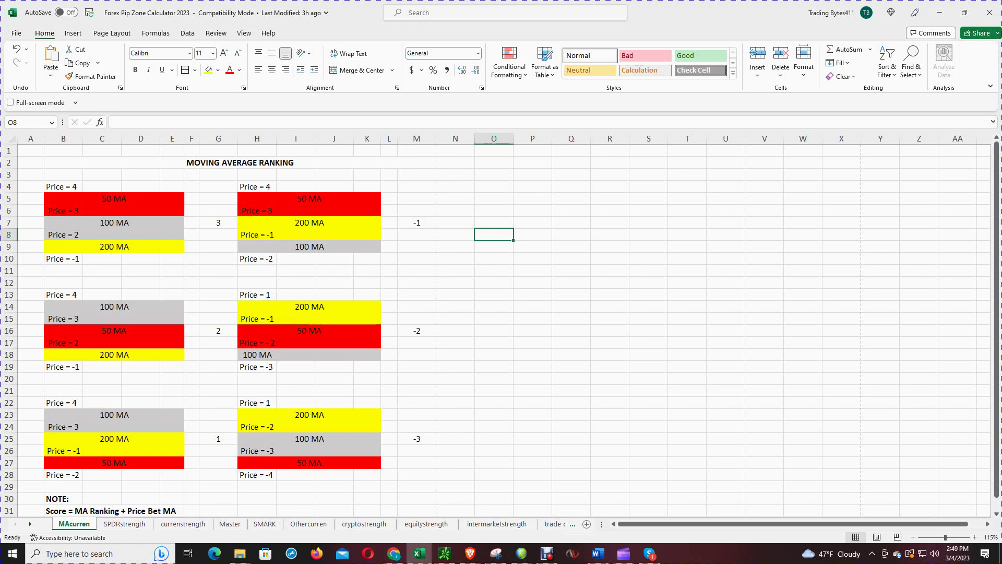
pyautogui.click(124, 524)
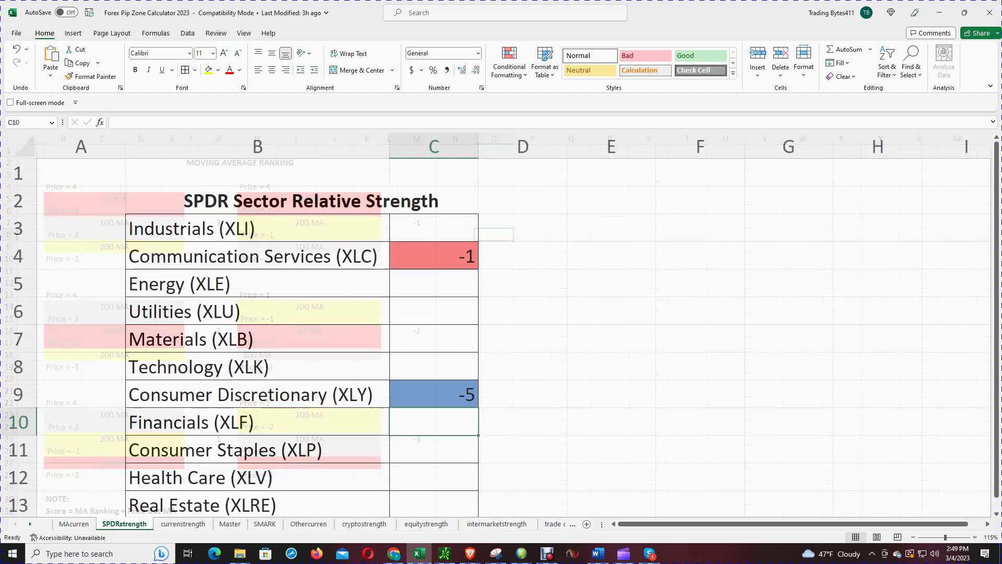
pyautogui.scroll(-1, 501, 313)
pyautogui.click(433, 366)
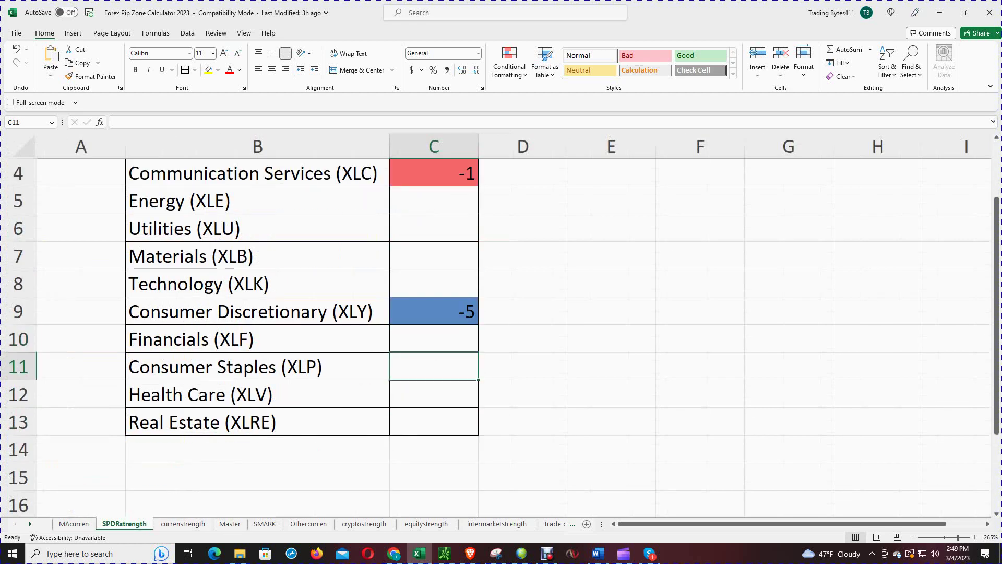
pyautogui.write('-1')
pyautogui.press('Return')
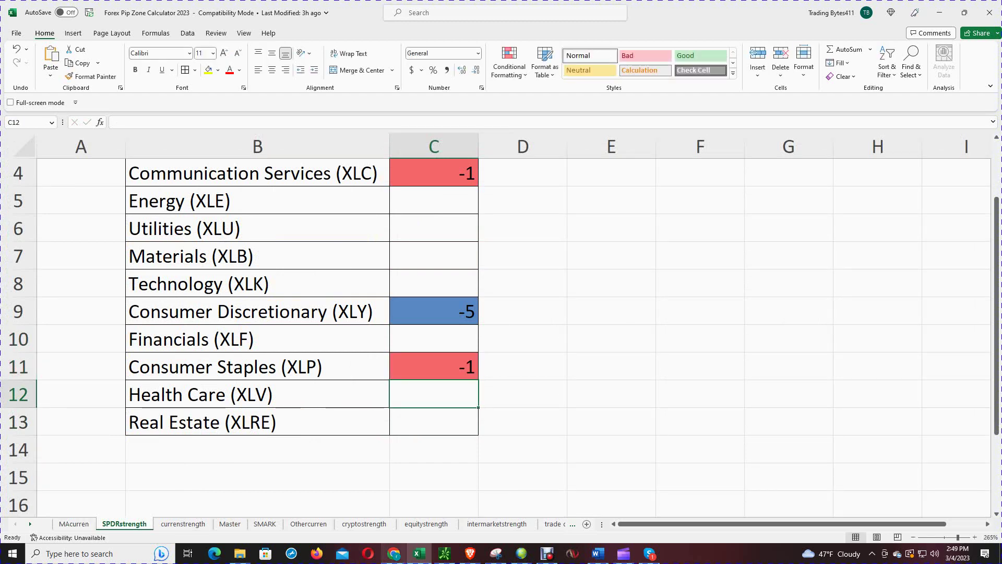
pyautogui.click(394, 553)
# Step: Load the XLE/SPY chart, trading near 0.22, and return to the Excel workbook
pyautogui.click(861, 173)
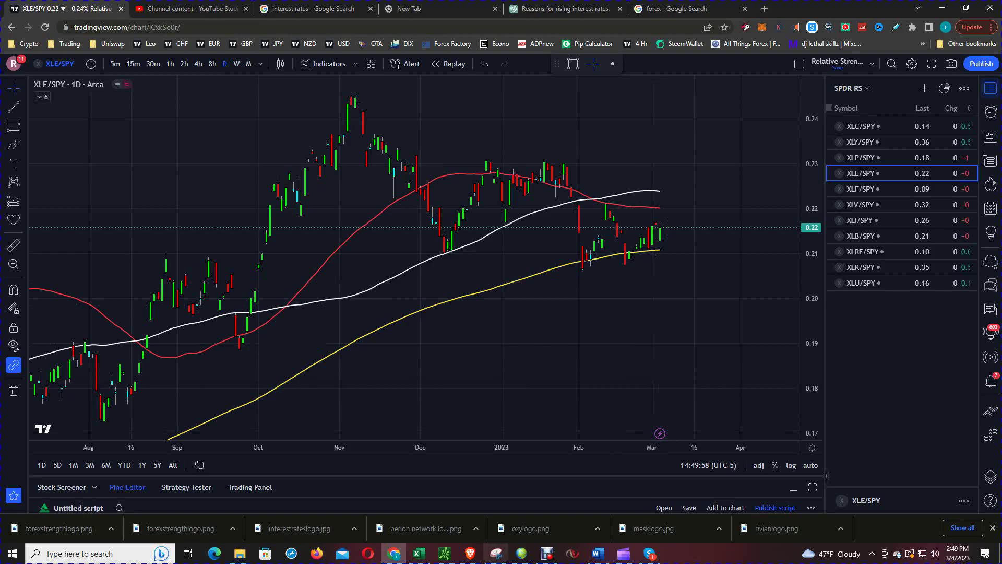
pyautogui.click(419, 553)
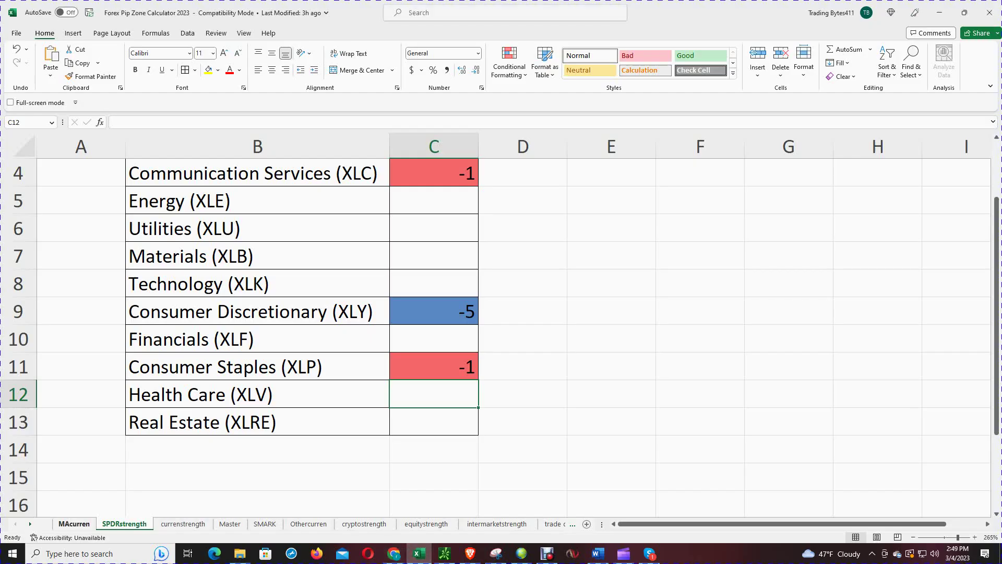
# Step: Check the ranking reference, then score Energy (XLE) 4 in cell C5
pyautogui.click(74, 523)
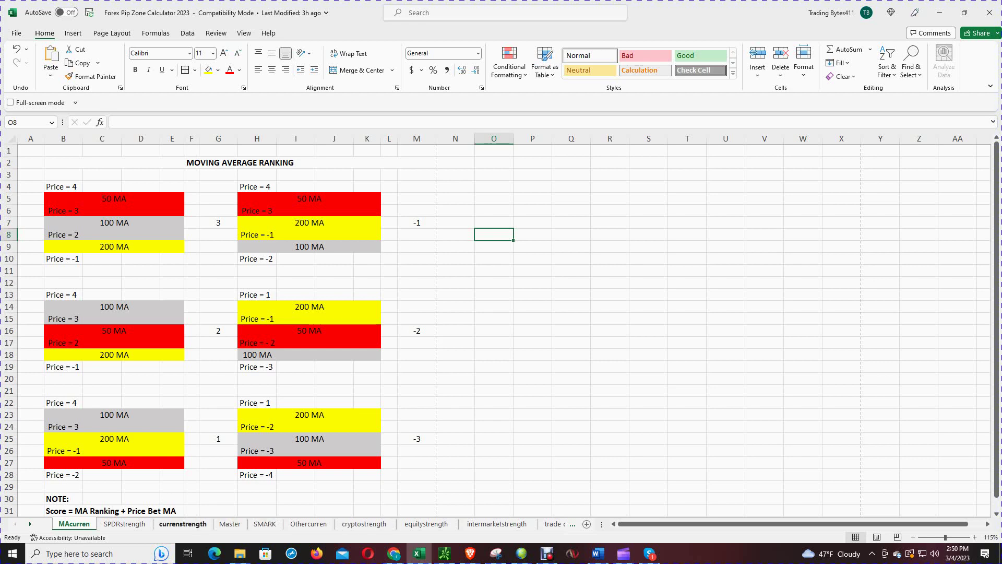
pyautogui.click(124, 524)
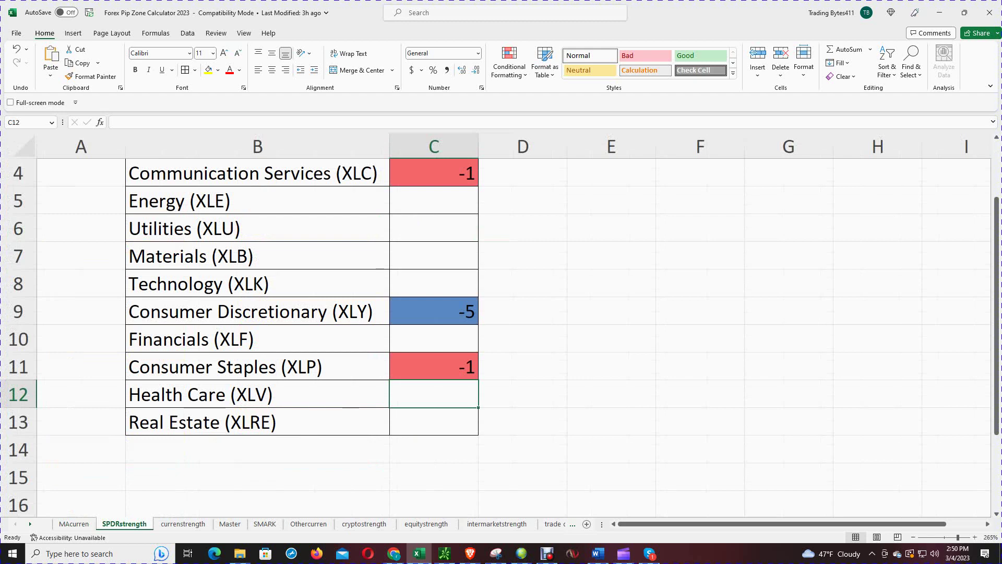
pyautogui.click(433, 201)
pyautogui.write('4')
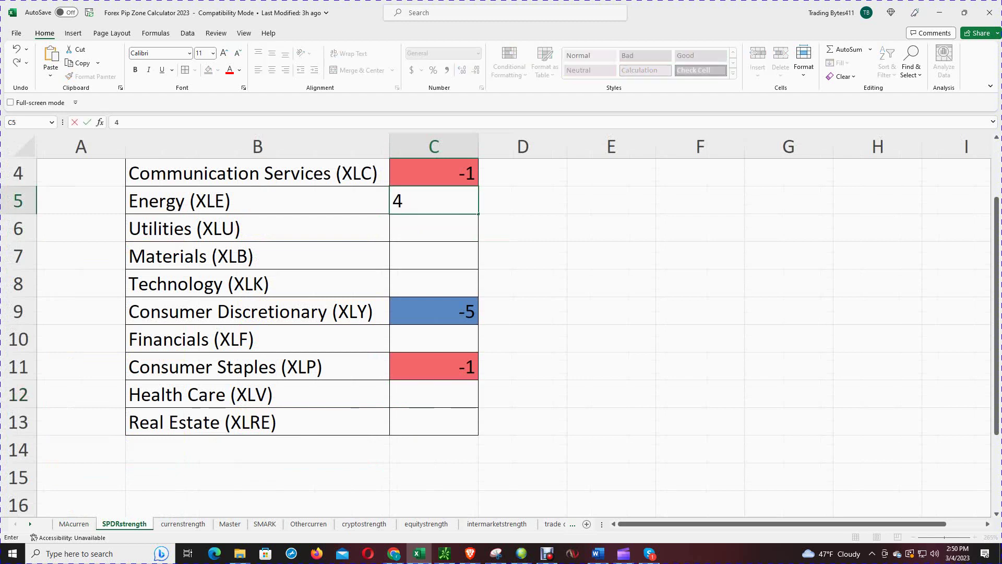
pyautogui.press('Return')
pyautogui.click(393, 553)
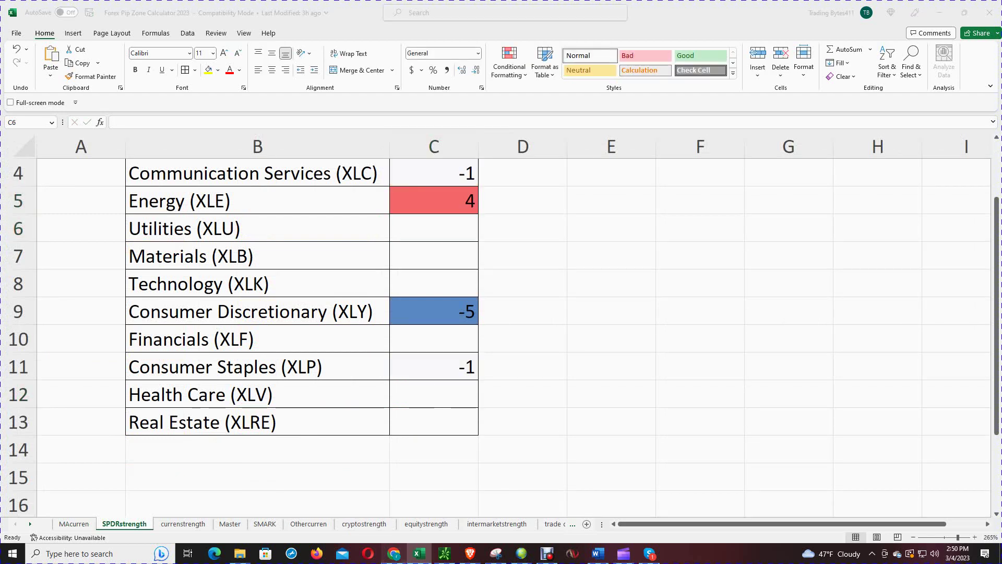
# Step: Load the XLF/SPY ratio chart, then bring up Excel's Moving Average Ranking reference sheet
pyautogui.click(861, 189)
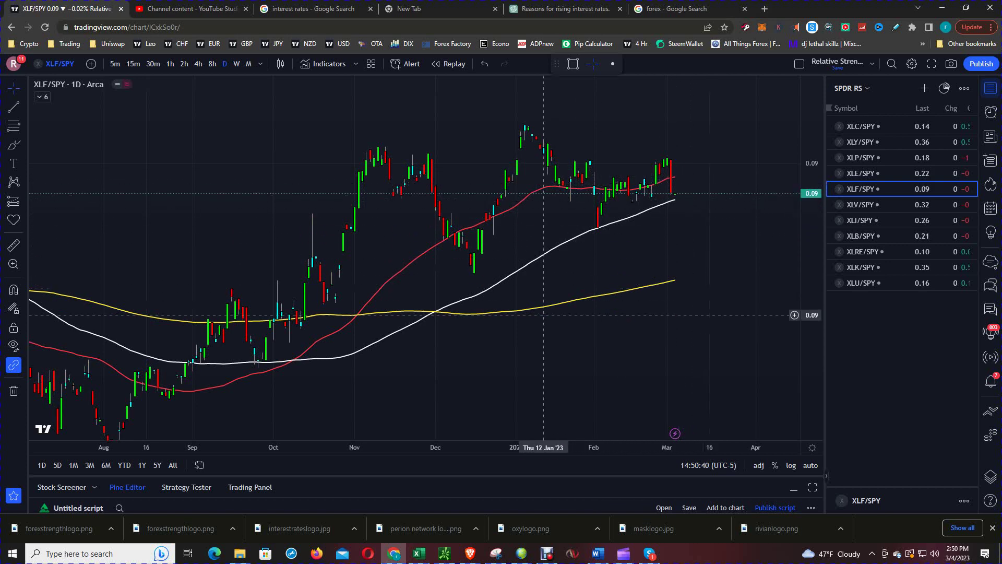
pyautogui.click(418, 553)
pyautogui.hotkey('ctrl', 'pageup')
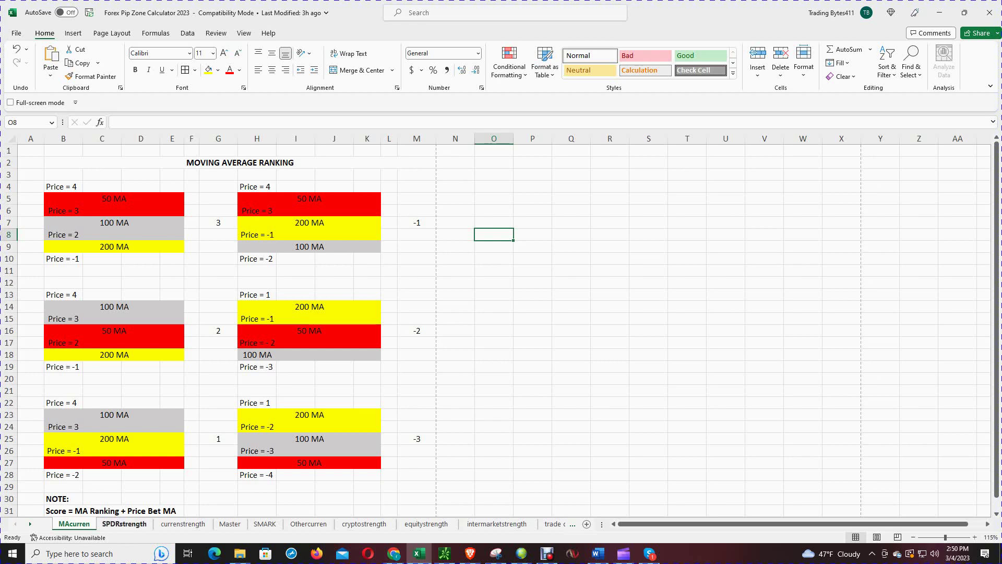
# Step: Score Financials (XLF) 6 in cell C10, then load the XLV/SPY chart in TradingView
pyautogui.click(125, 523)
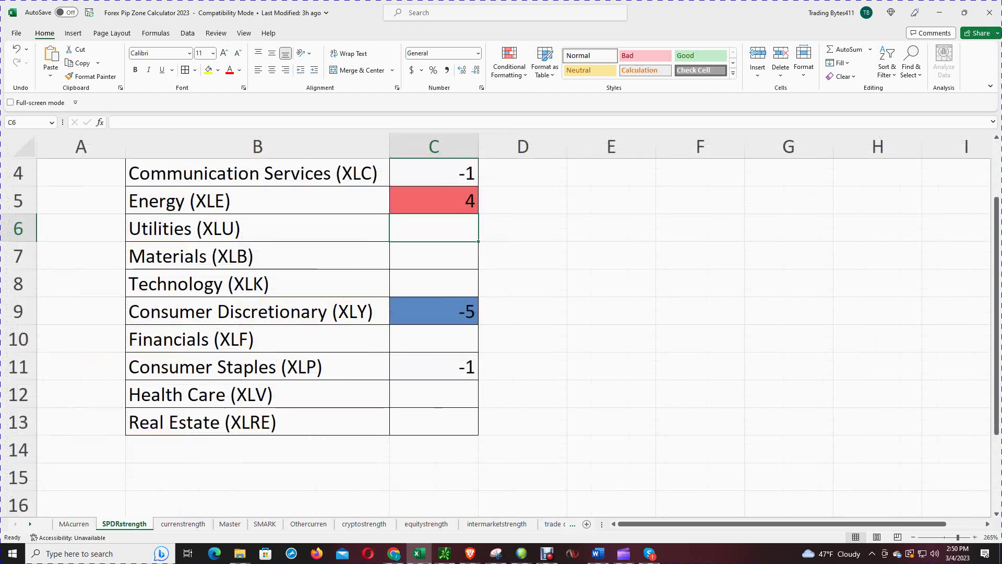
pyautogui.click(434, 339)
pyautogui.write('6')
pyautogui.press('Return')
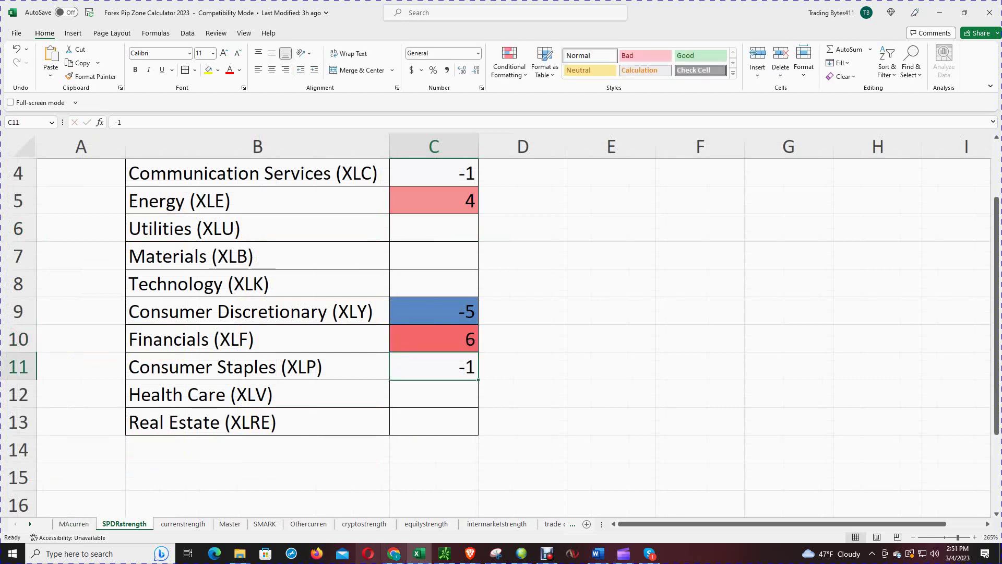
pyautogui.hotkey('alt', 'Tab')
pyautogui.click(866, 204)
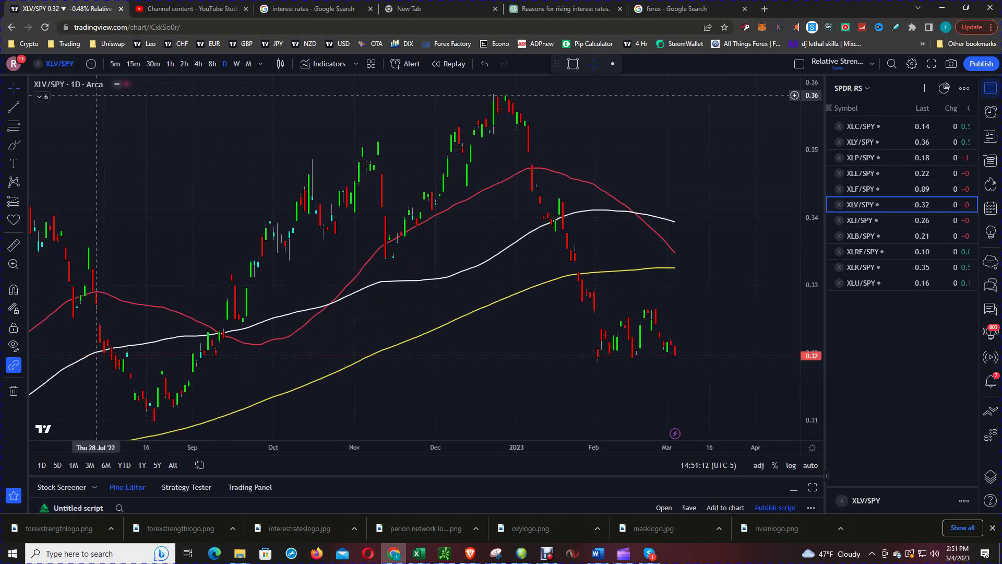
# Step: Shift the XLV/SPY chart vertically to read its 0.32 level, then show the Moving Average Ranking sheet
pyautogui.moveTo(556, 249); pyautogui.dragTo(565, 213)
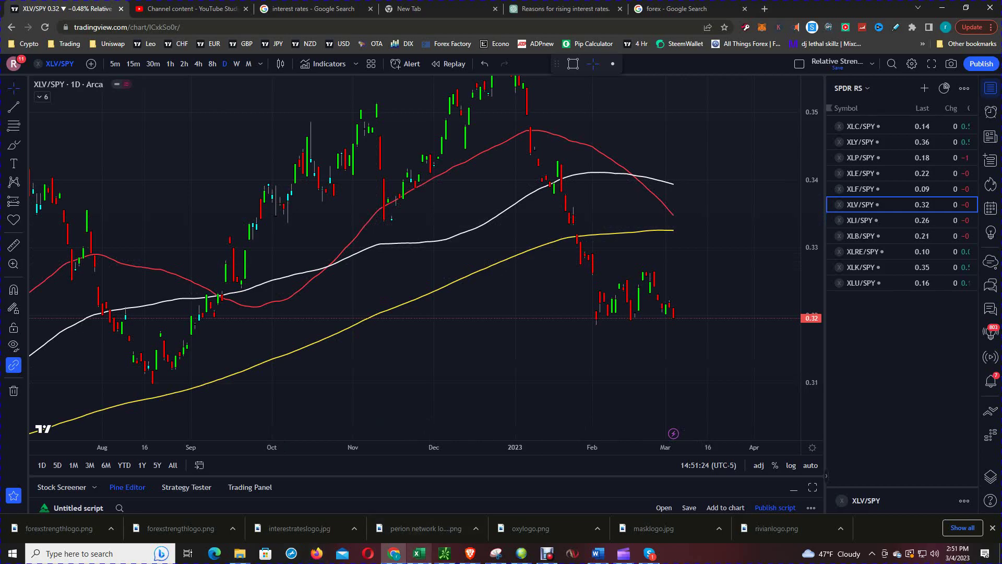
pyautogui.click(418, 553)
pyautogui.hotkey('ctrl', 'pageup')
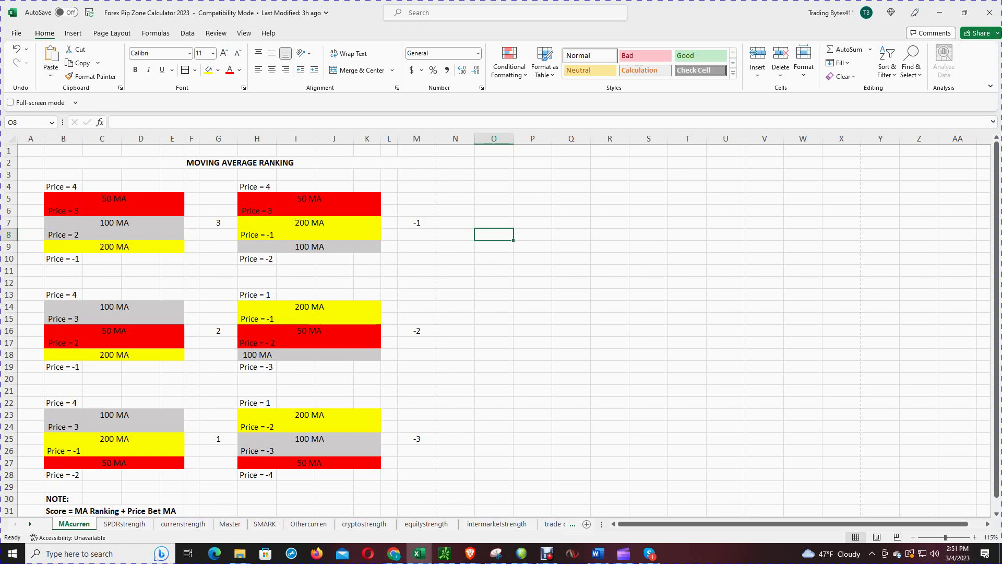
# Step: Enter a score of 1 for Health Care (XLV) in cell C12 and return to TradingView
pyautogui.click(125, 523)
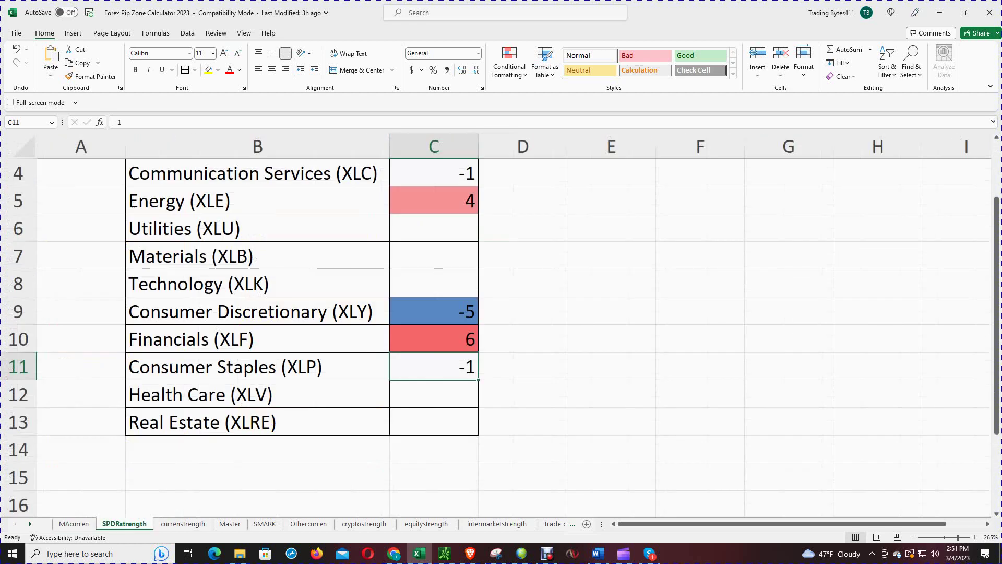
pyautogui.click(434, 394)
pyautogui.write('1')
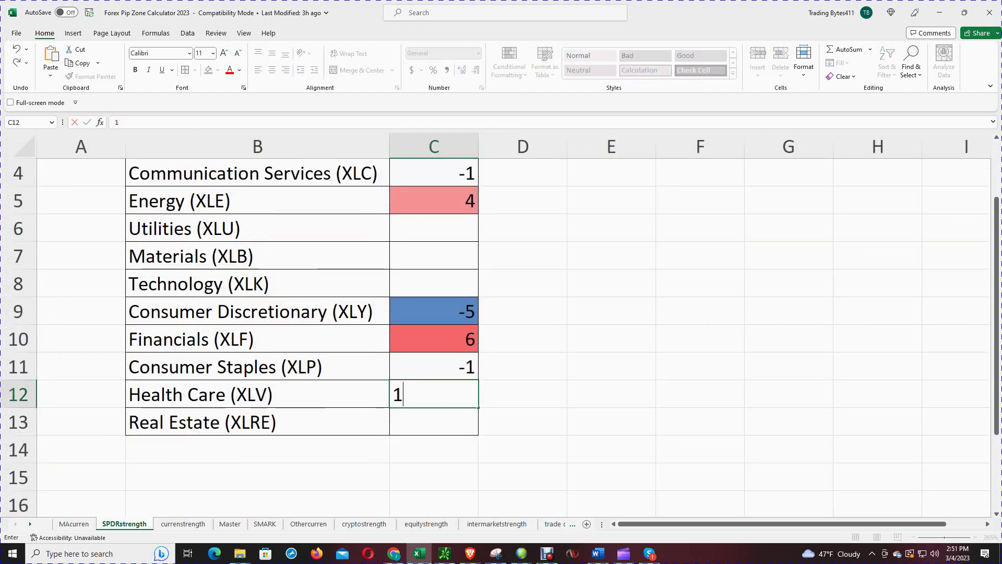
pyautogui.press('Return')
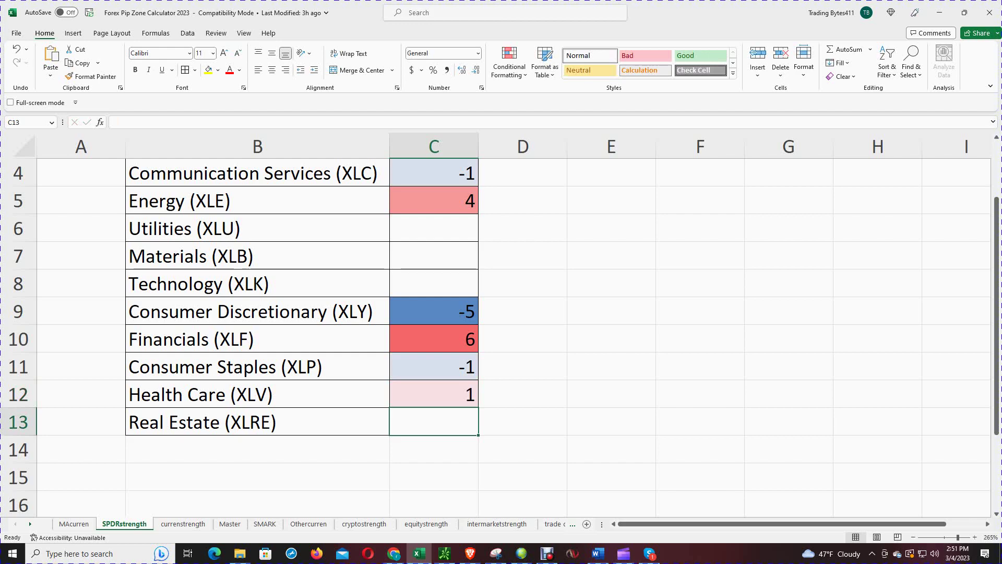
pyautogui.hotkey('alt', 'Tab')
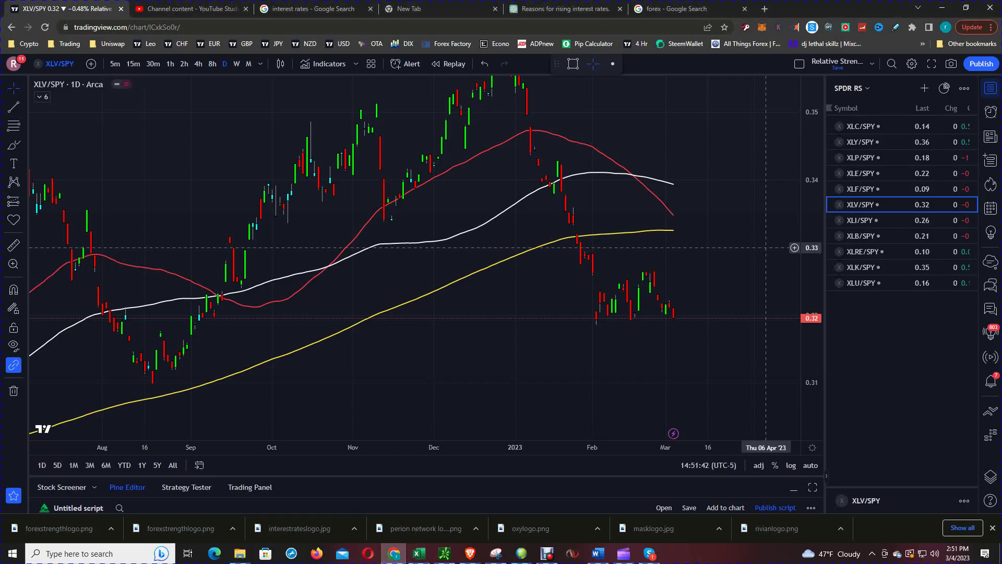
# Step: Advance the watchlist to the XLI/SPY chart (near 0.26), then return to the Excel strength sheet
pyautogui.press('Down')
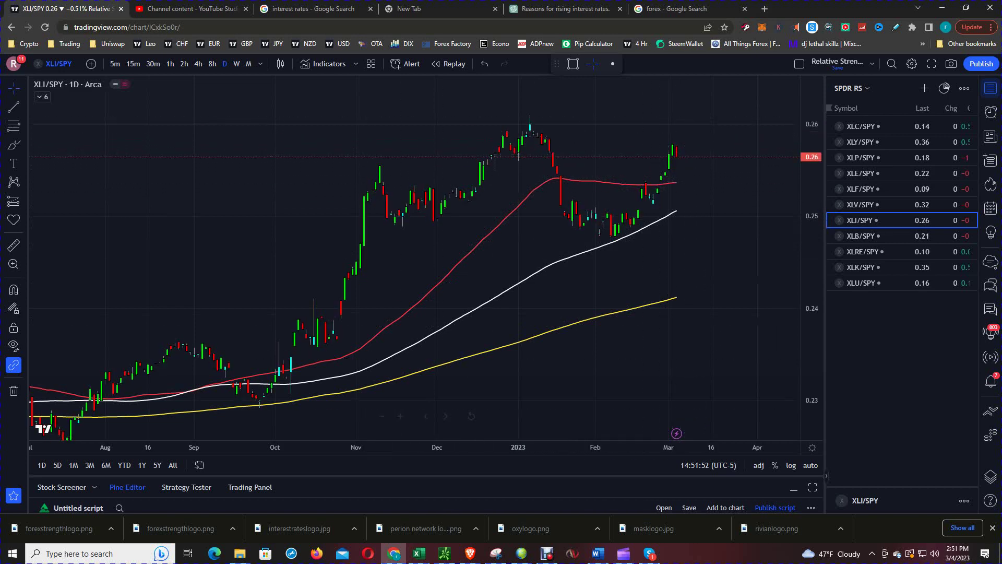
pyautogui.click(419, 553)
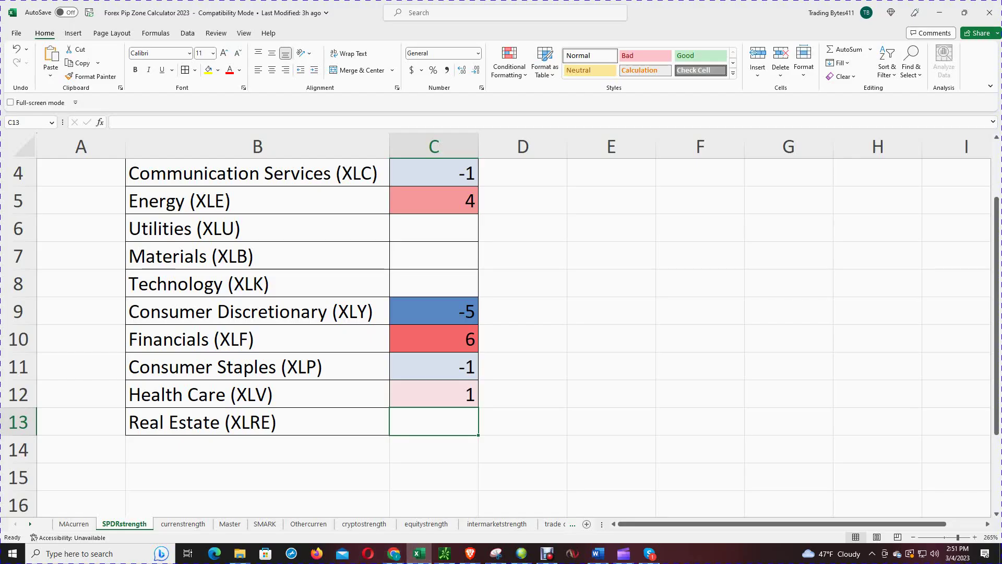
# Step: Check the ranking reference, score Industrials (XLI) 7, and return to the TradingView chart
pyautogui.click(73, 524)
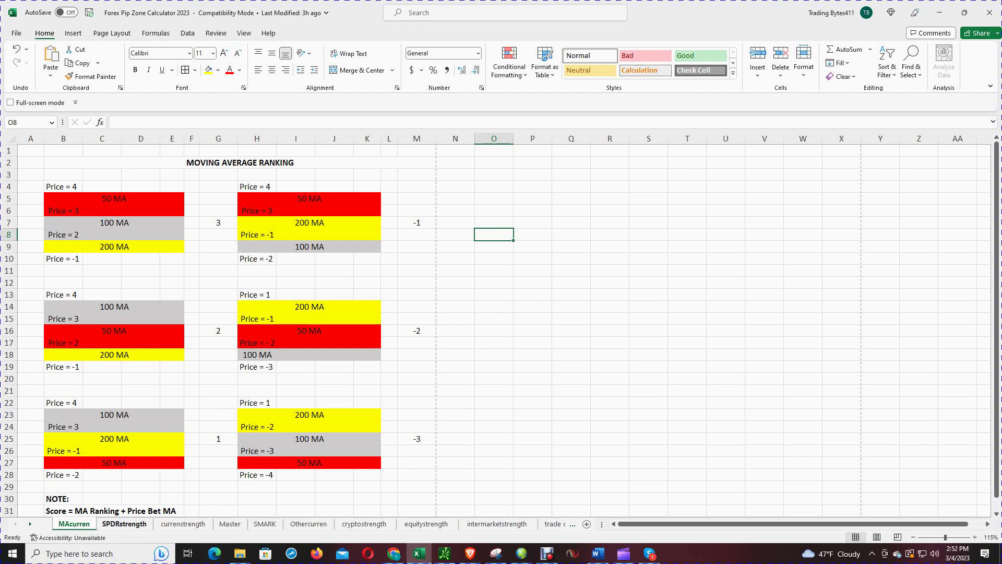
pyautogui.hotkey('ctrl', 'pagedown')
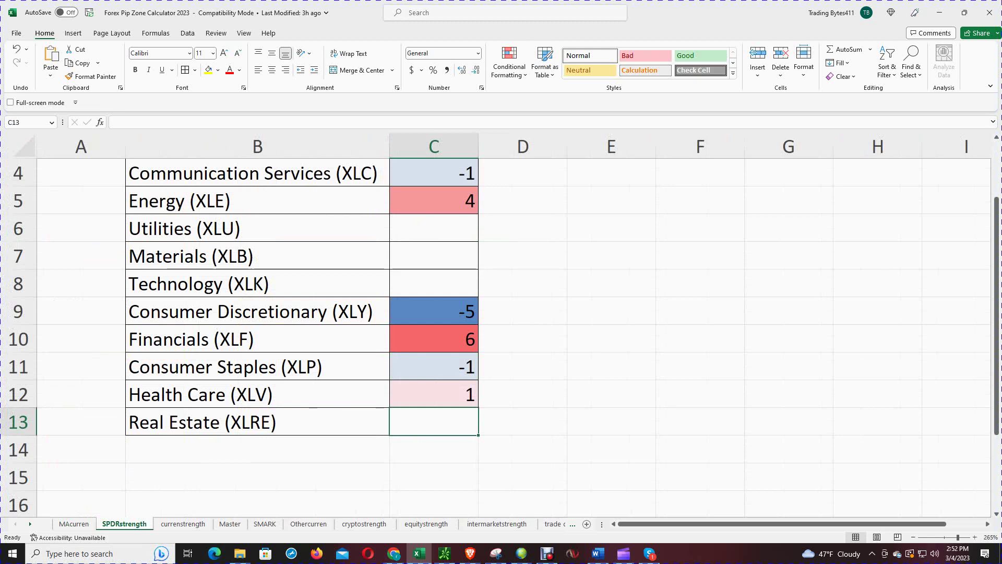
pyautogui.scroll(1, 303, 334)
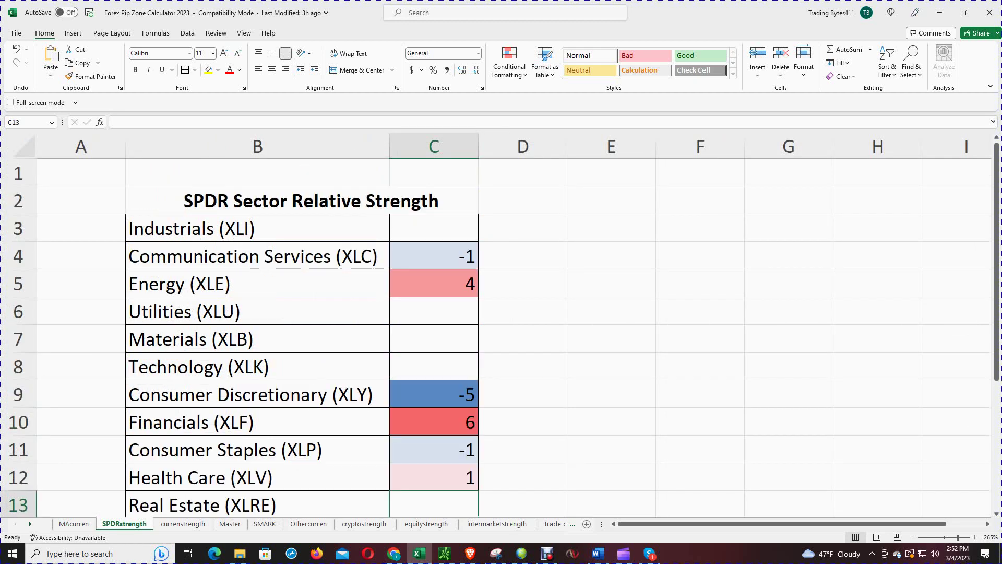
pyautogui.click(434, 228)
pyautogui.write('7')
pyautogui.press('Return')
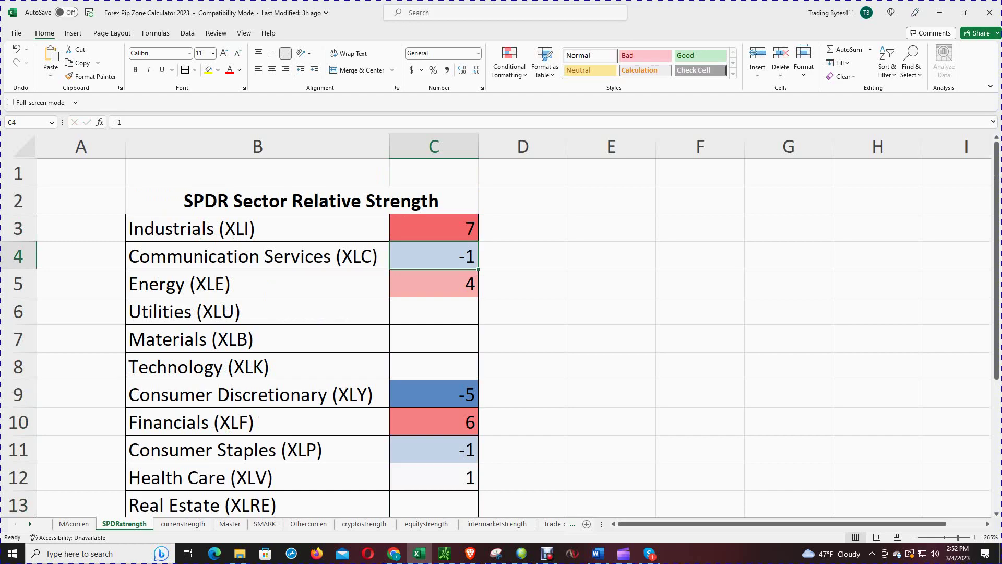
pyautogui.click(394, 553)
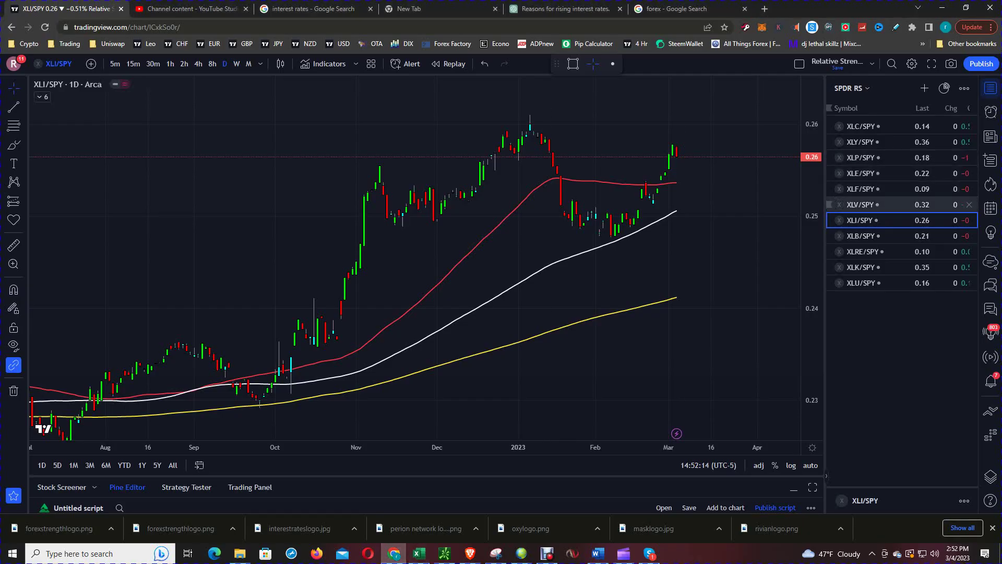
# Step: Load the XLB/SPY chart and enter a score of 7 for Materials (XLB) in cell C7
pyautogui.click(887, 236)
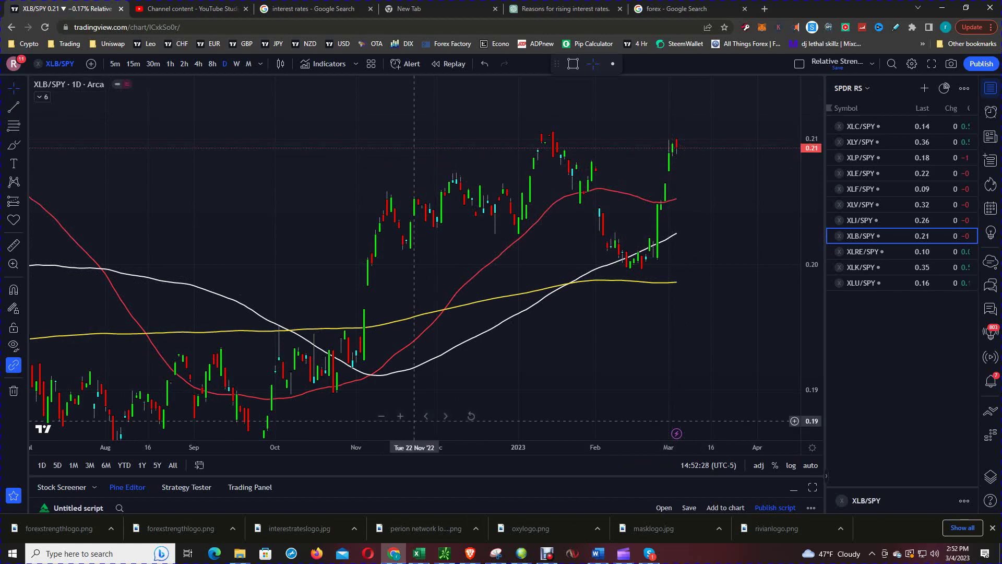
pyautogui.hotkey('alt', 'Tab')
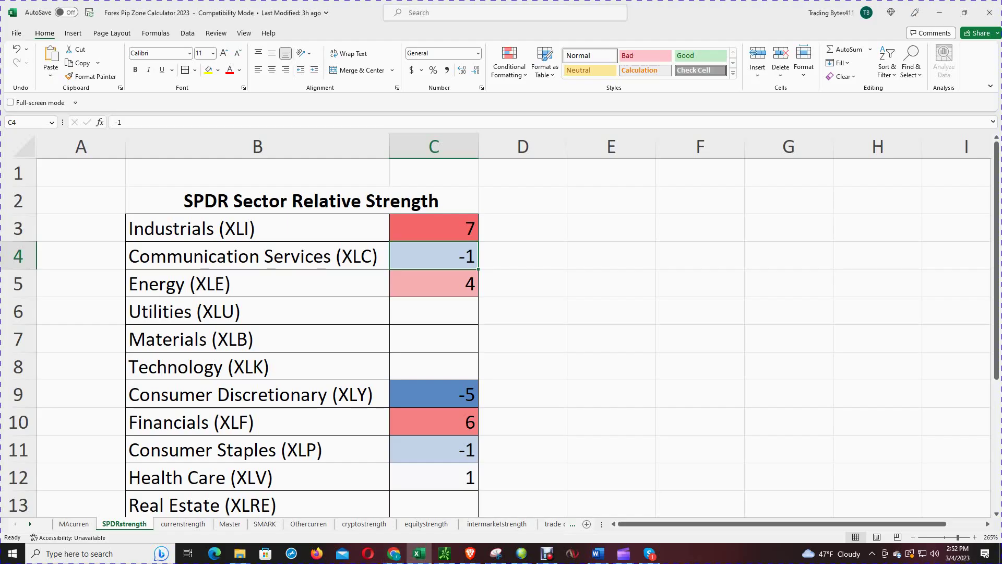
pyautogui.click(434, 338)
pyautogui.write('7')
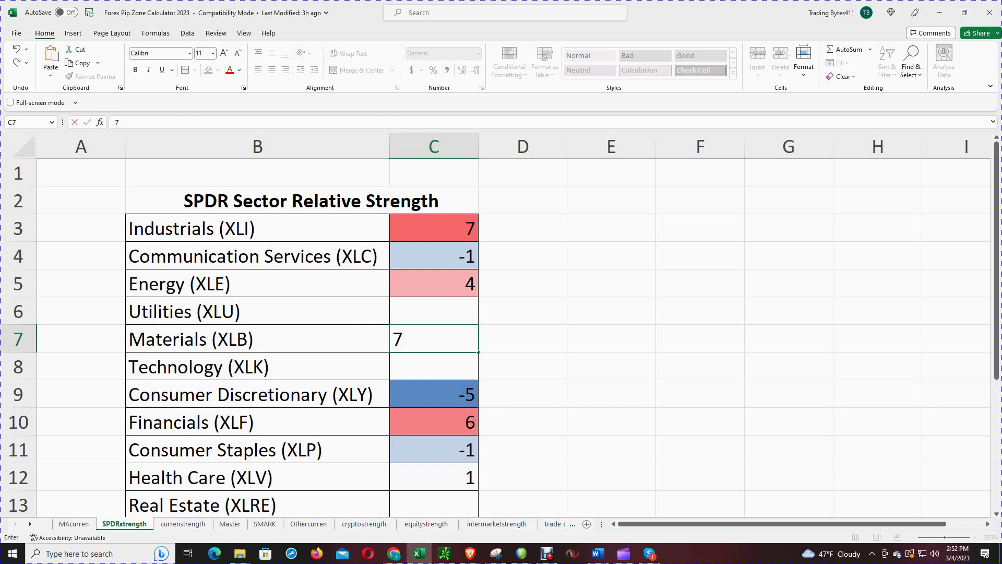
pyautogui.press('Return')
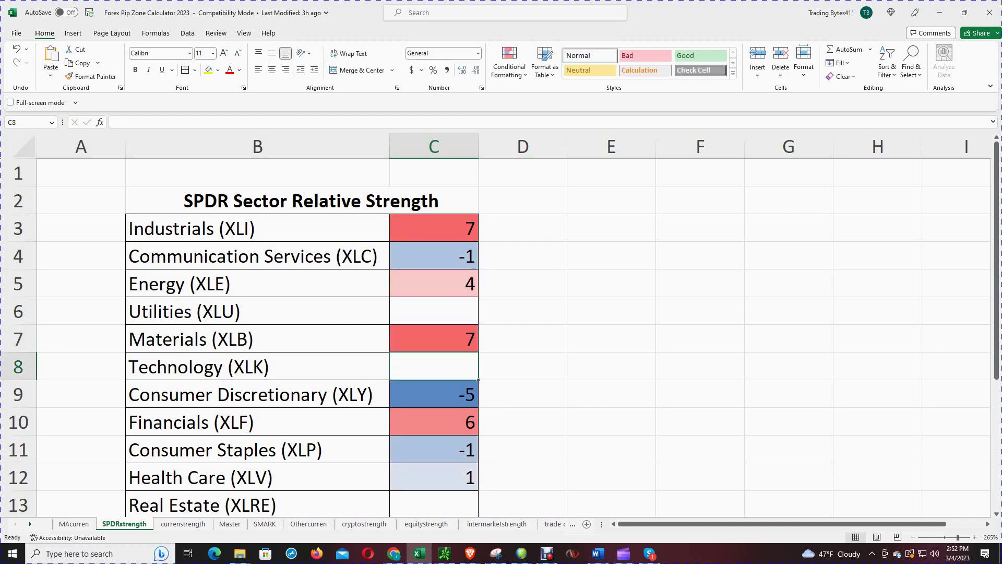
pyautogui.hotkey('alt', 'Tab')
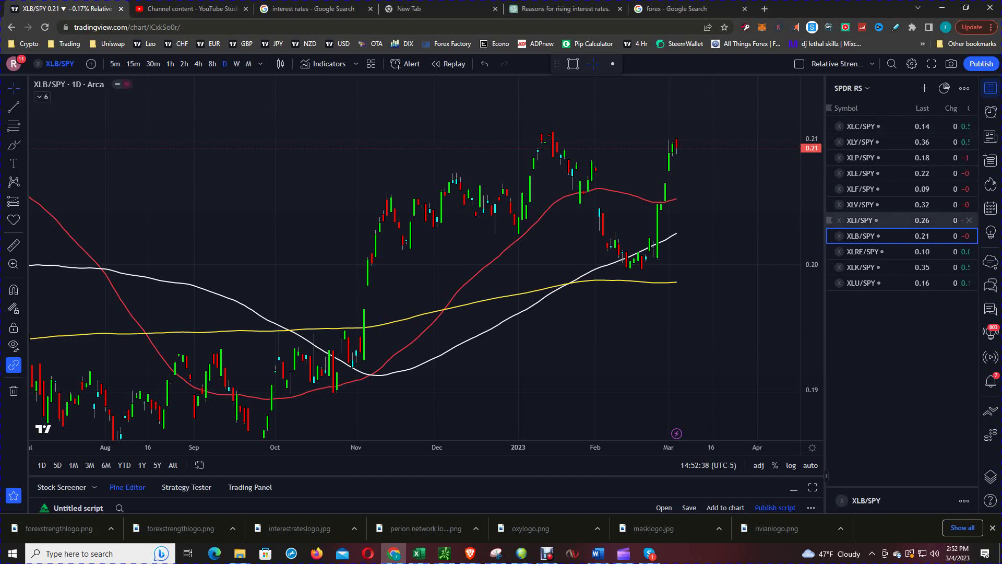
# Step: Advance to the XLRE/SPY chart (near 0.10) and show Excel's MAcurren ranking sheet
pyautogui.press('Down')
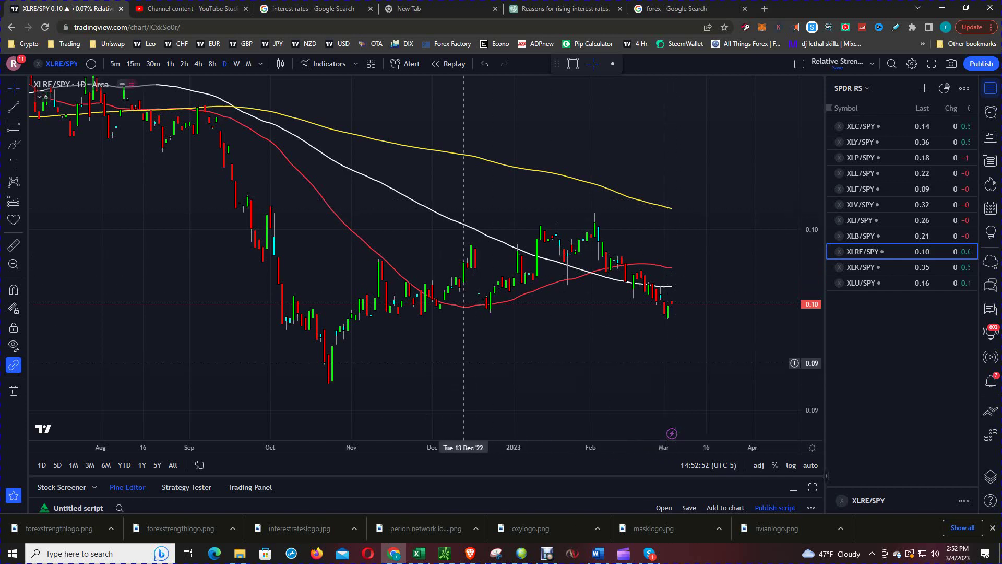
pyautogui.moveTo(419, 553)
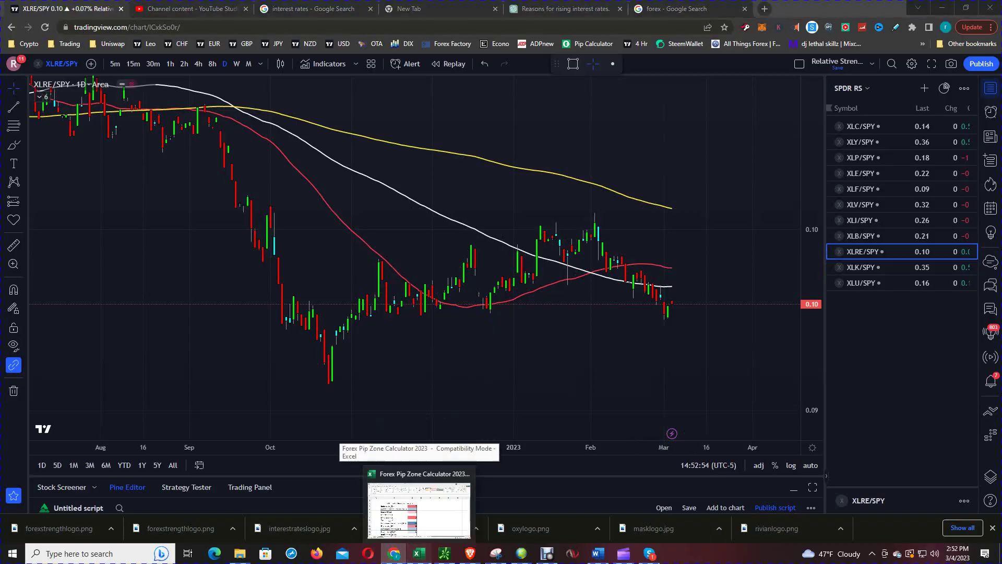
pyautogui.click(420, 501)
pyautogui.click(73, 524)
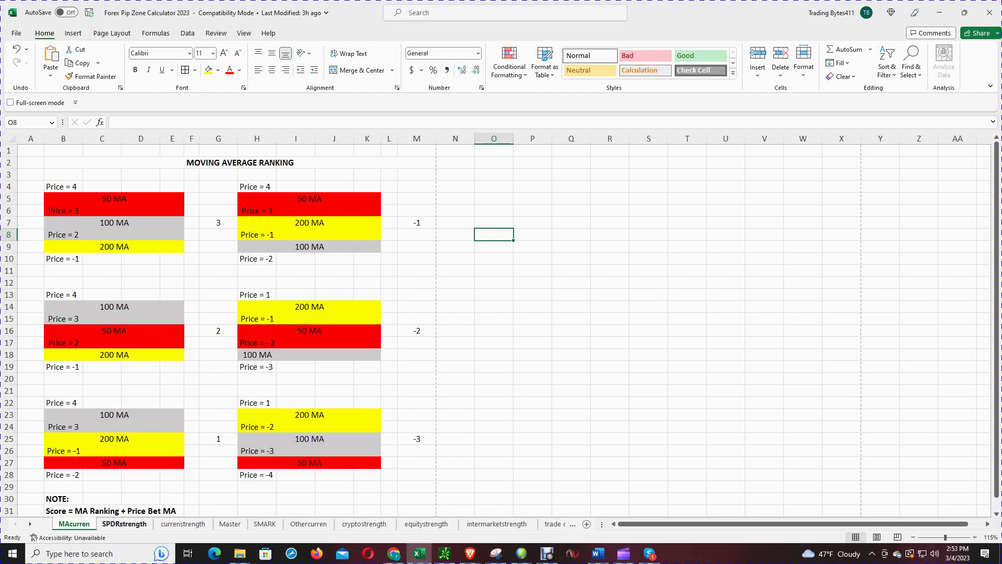
# Step: Enter a score of -5 for Real Estate (XLRE) in cell C13, then return to TradingView
pyautogui.click(125, 523)
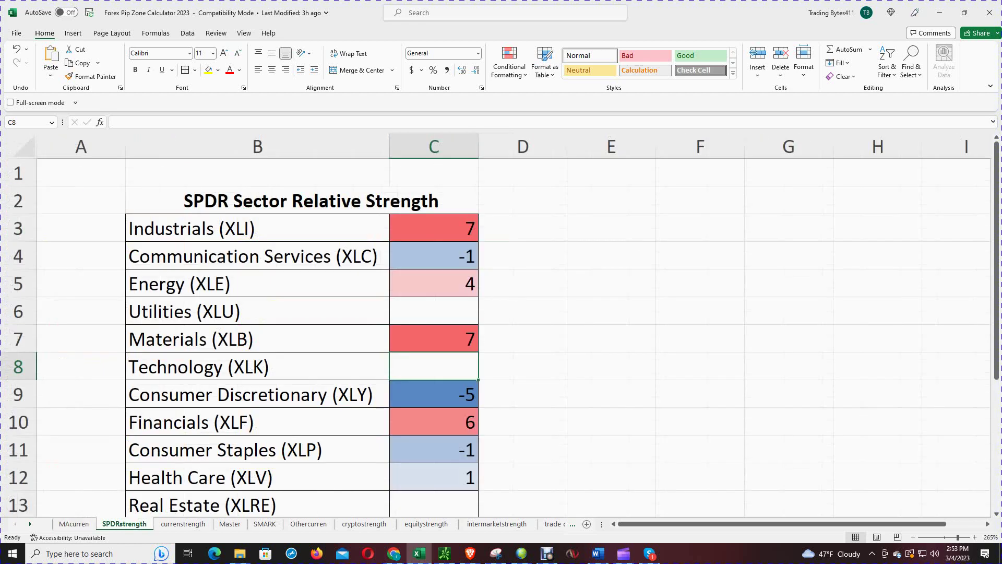
pyautogui.scroll(-1, 303, 337)
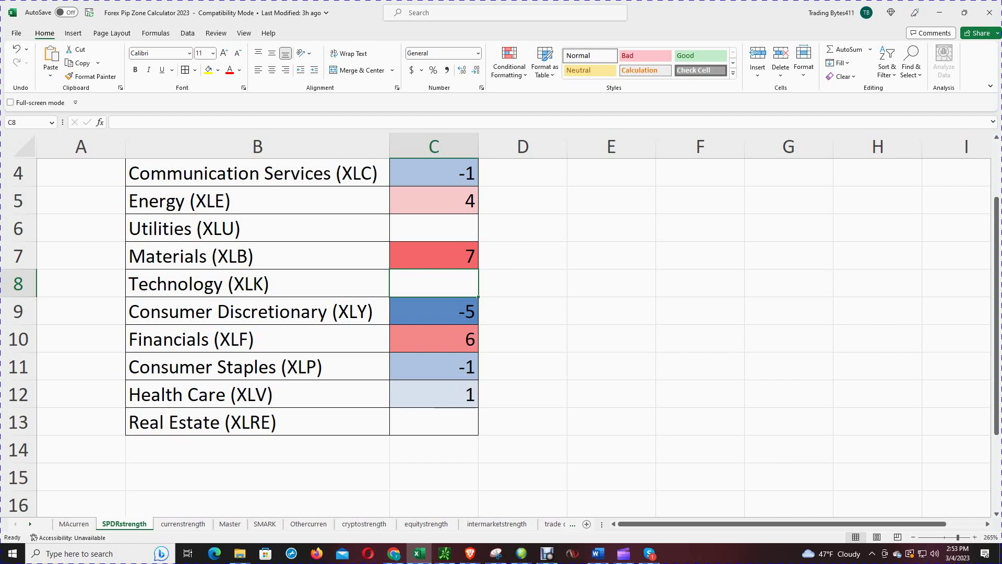
pyautogui.click(433, 421)
pyautogui.write('-5')
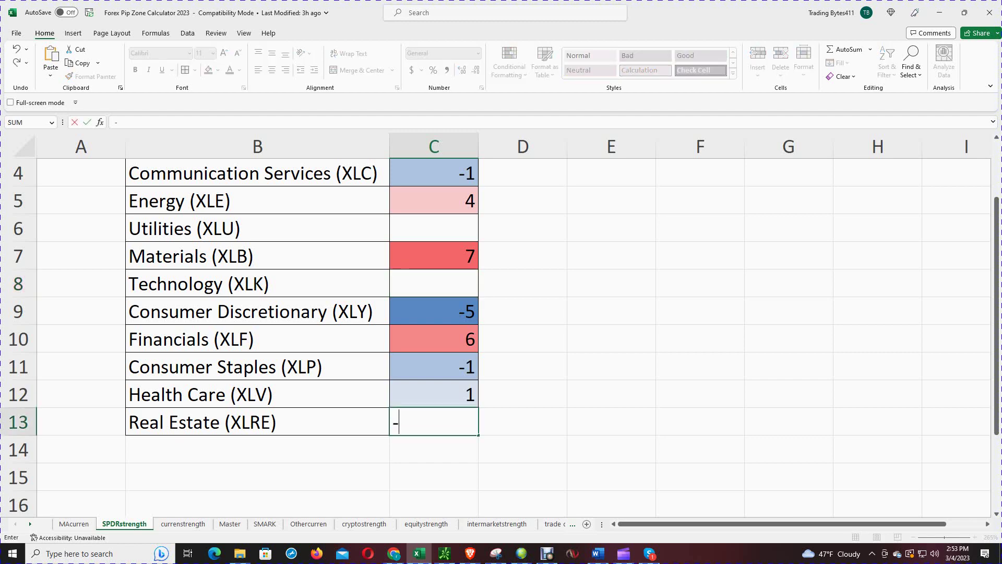
pyautogui.press('Return')
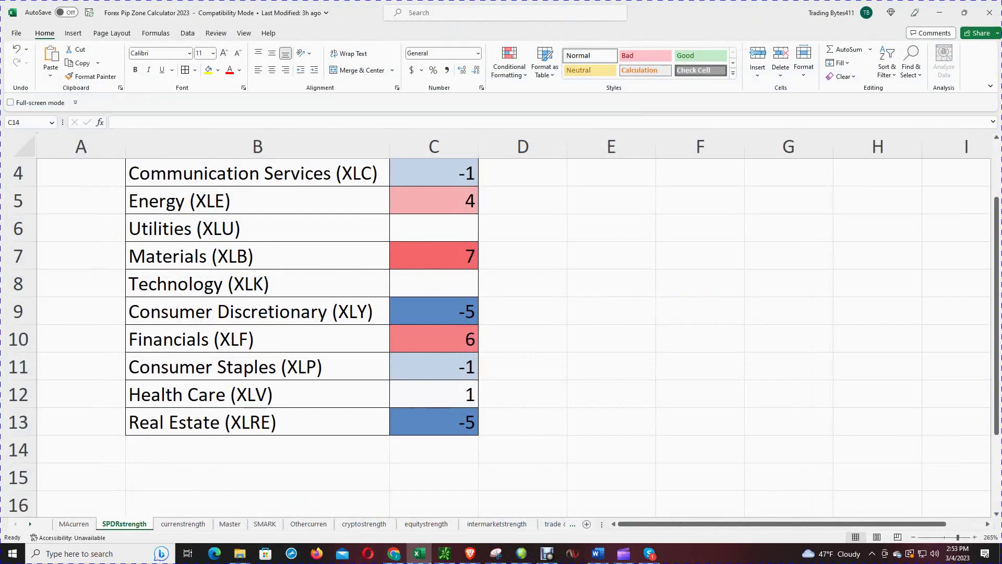
pyautogui.click(394, 553)
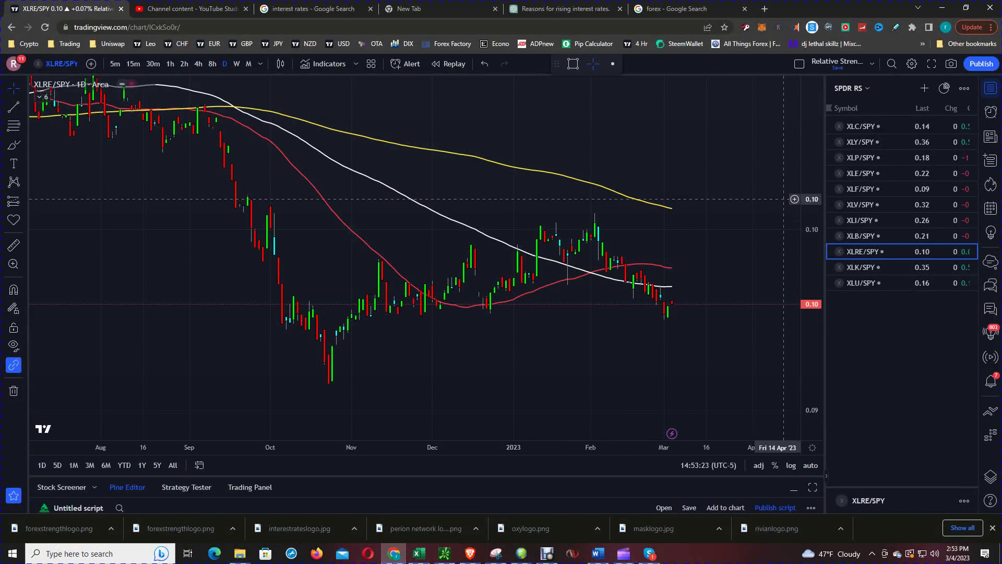
# Step: Load the XLK/SPY chart (near 0.35), then switch back to the Excel strength sheet
pyautogui.click(887, 266)
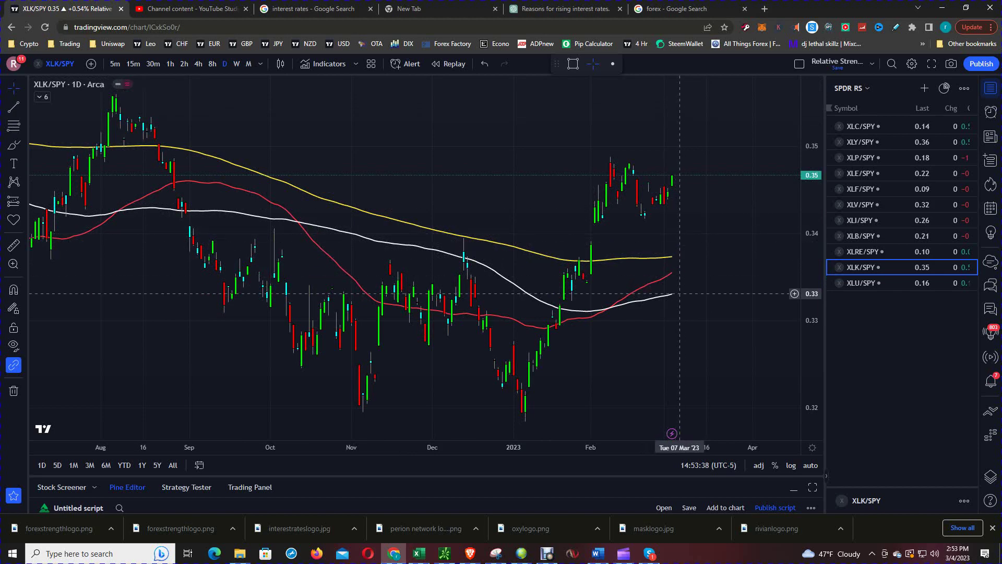
pyautogui.click(419, 553)
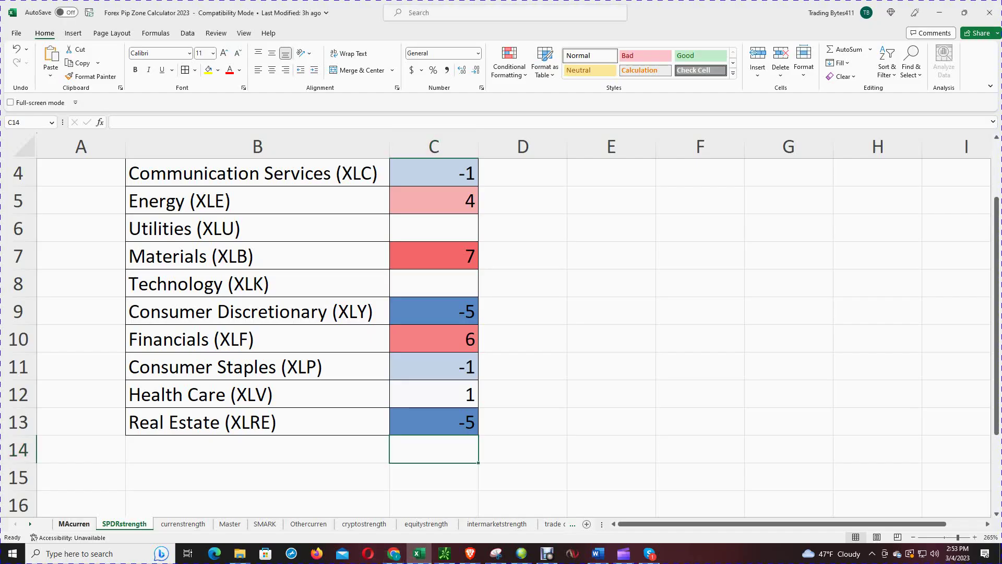
# Step: After checking the MAcurren ranking sheet, score Technology (XLK) 3 in C8 and return to TradingView
pyautogui.click(74, 524)
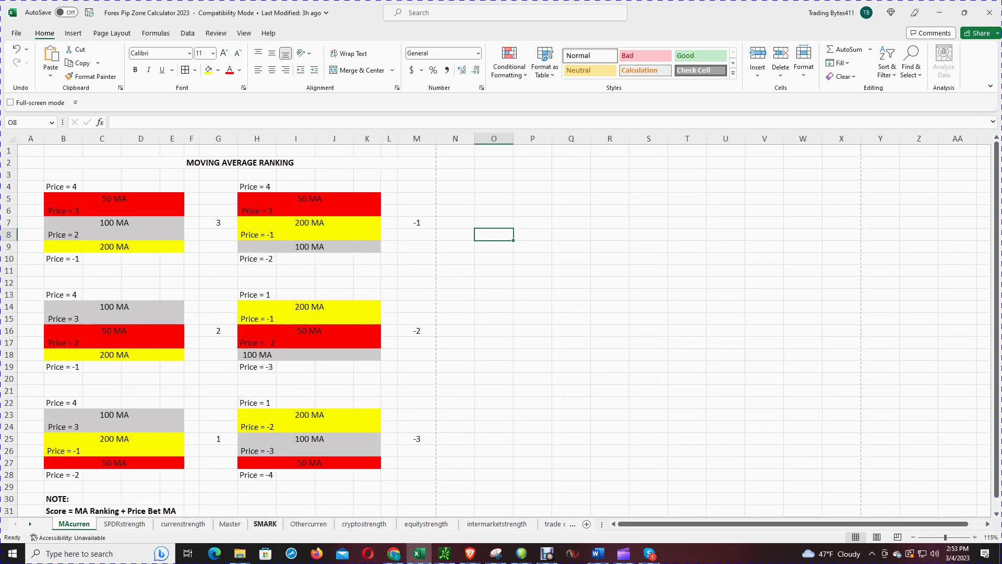
pyautogui.click(125, 523)
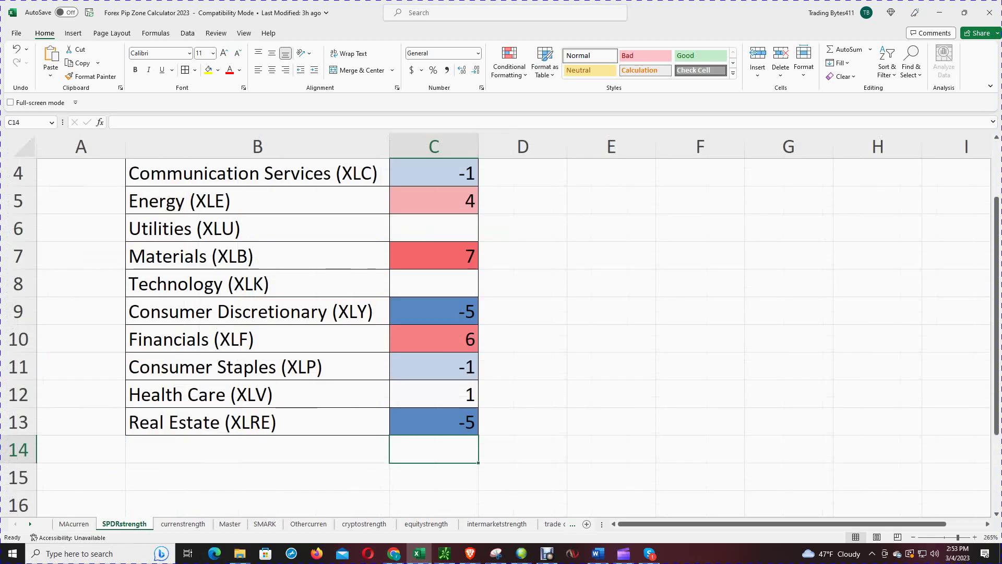
pyautogui.click(434, 282)
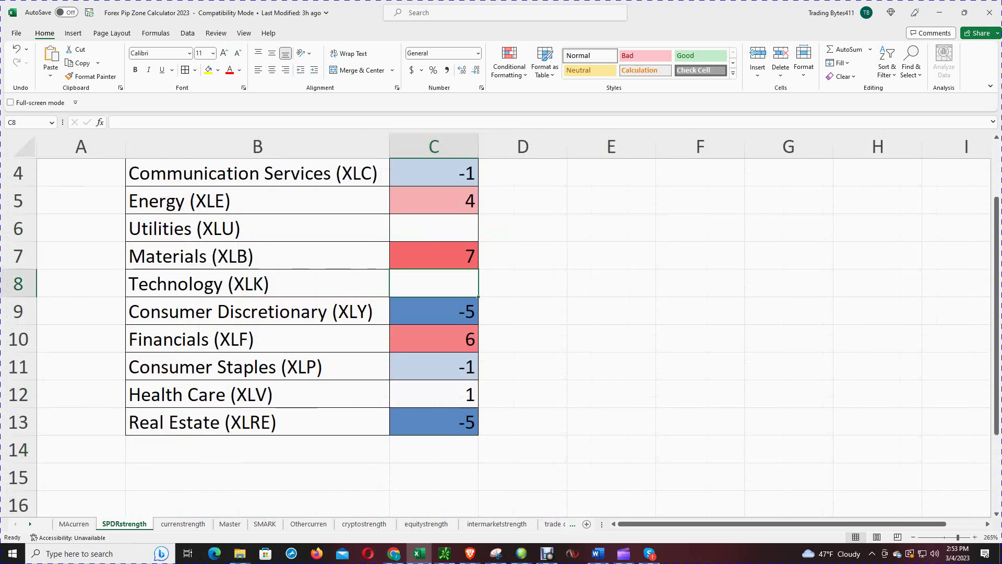
pyautogui.write('3')
pyautogui.press('Return')
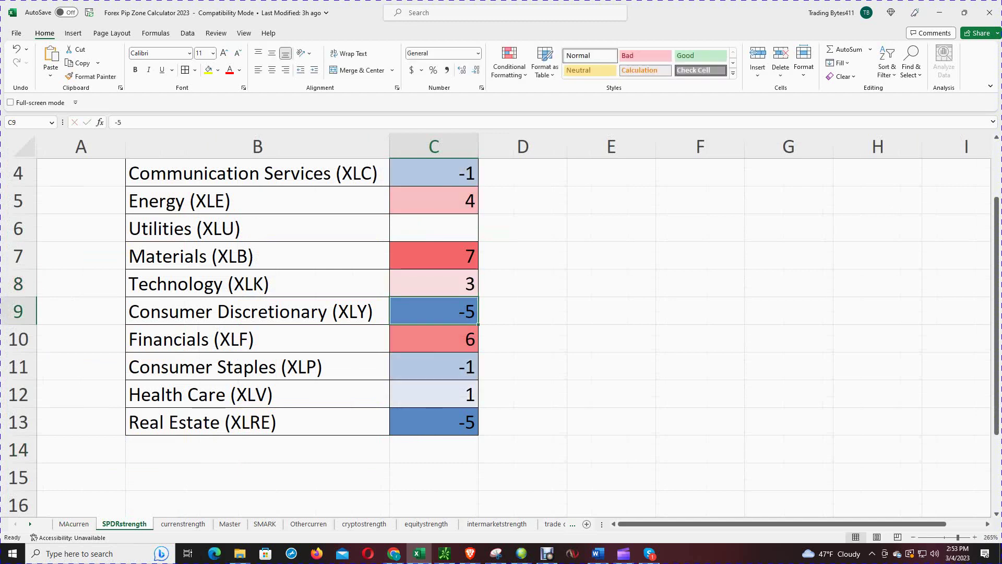
pyautogui.click(394, 553)
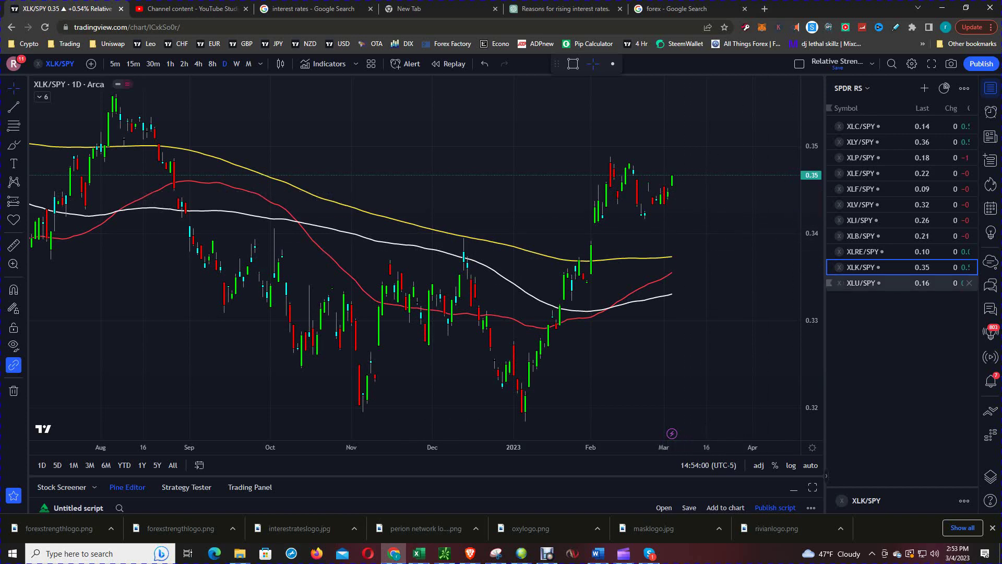
# Step: Load the XLU/SPY ratio chart, then bring up the MAcurren ranking reference sheet in Excel
pyautogui.click(861, 282)
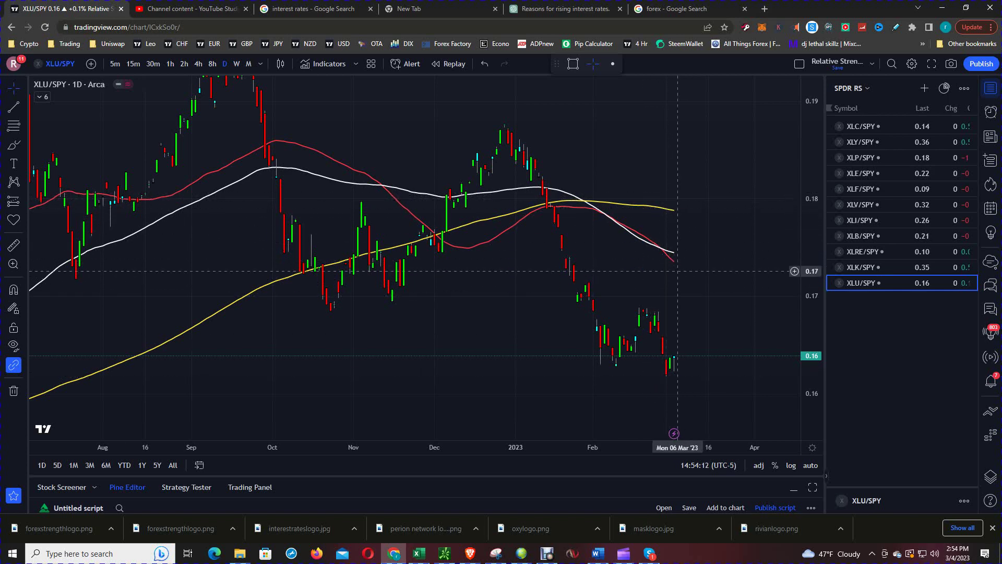
pyautogui.click(419, 553)
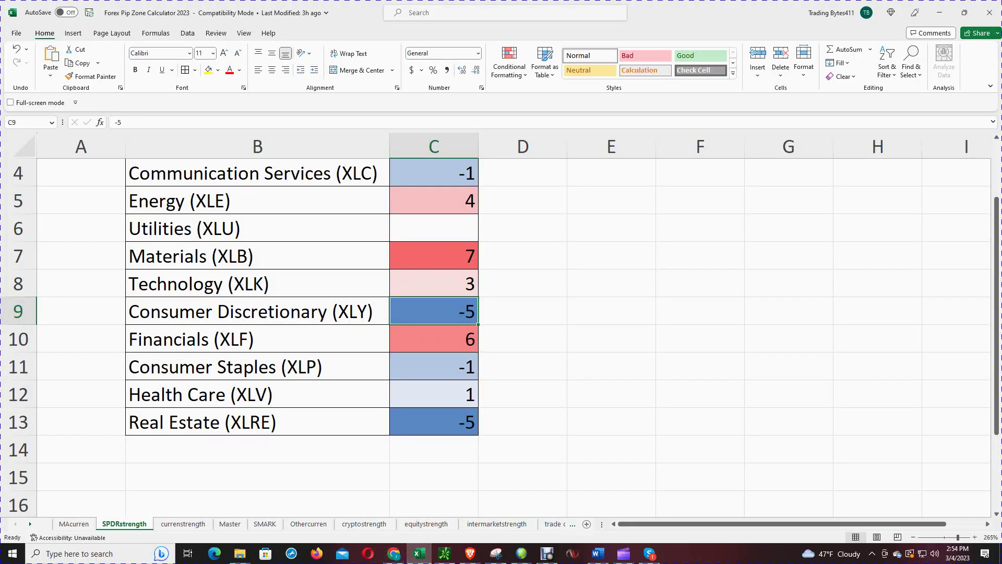
pyautogui.click(74, 523)
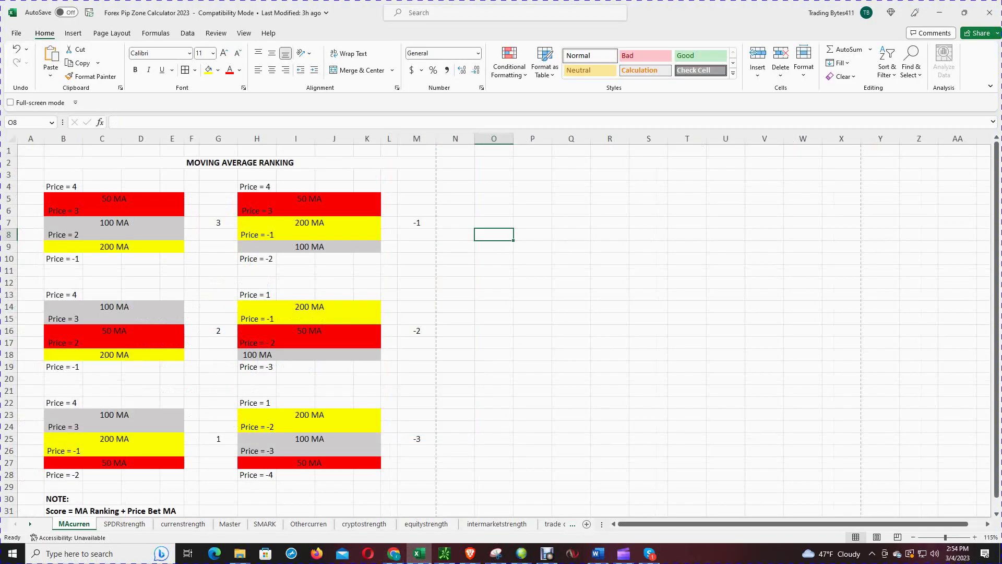